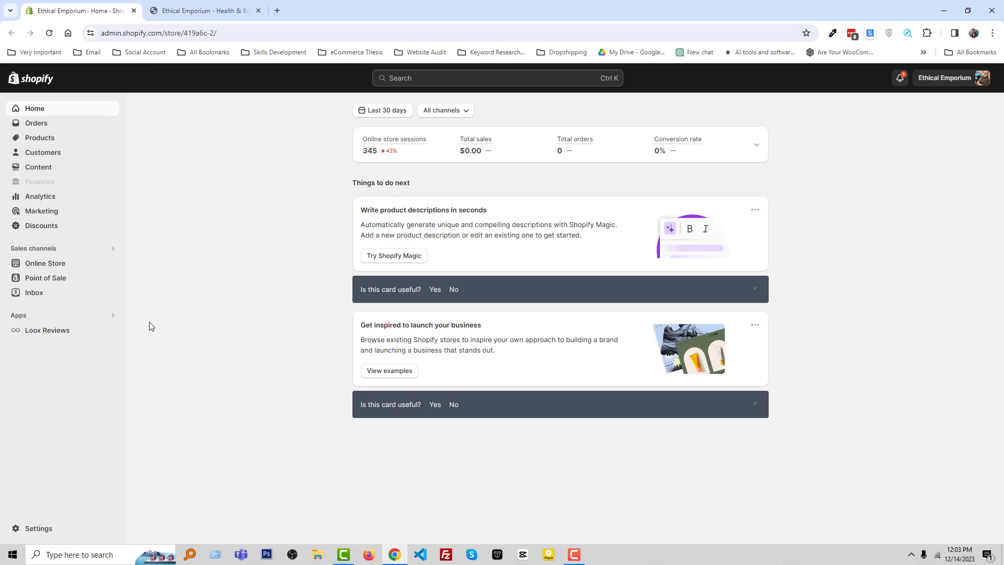
Step: Publish the Booster 6.1.6 theme from the Theme library, replacing Dawn as the current theme
click(35, 265)
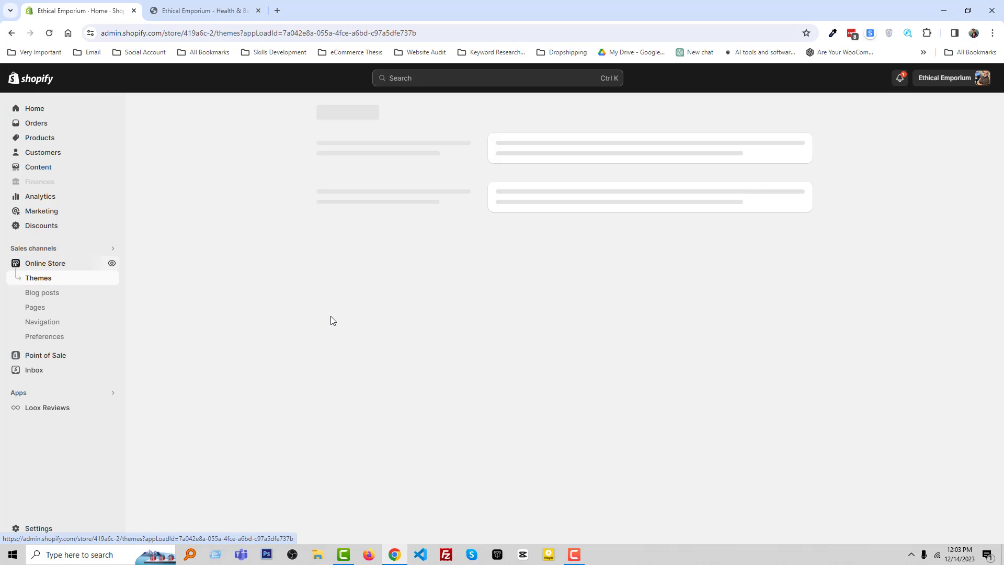
scroll(680, 362, down, 3)
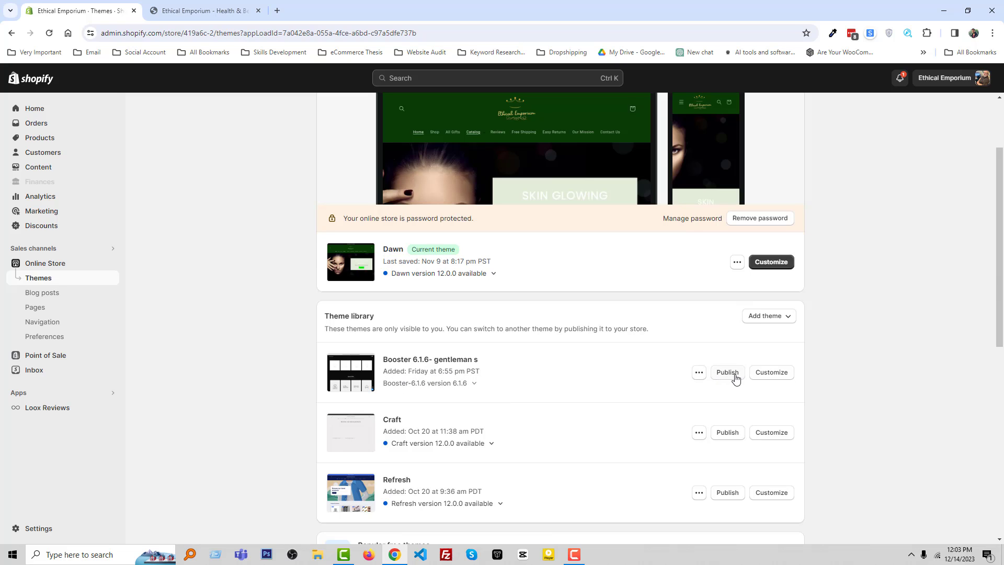
click(728, 372)
click(631, 396)
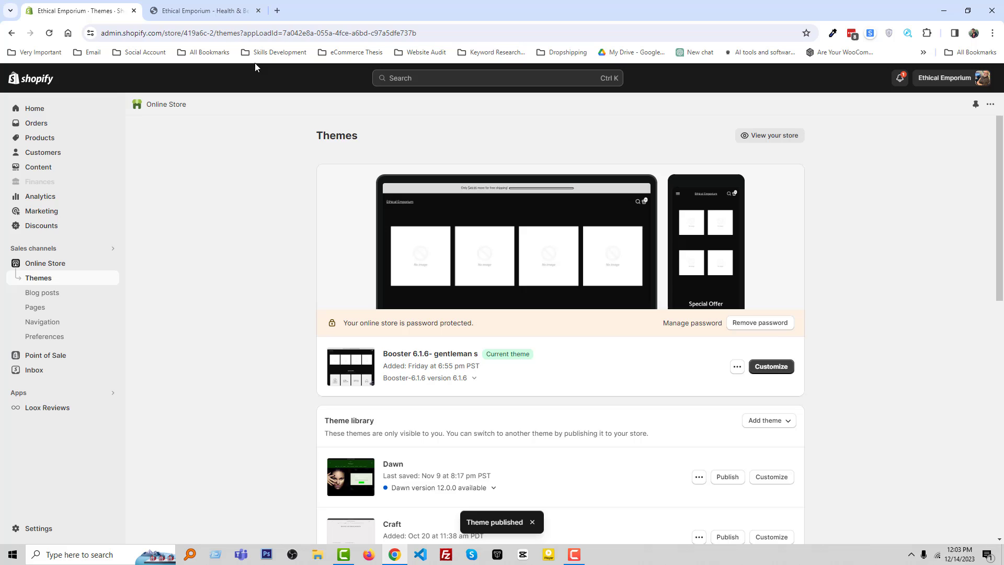
Step: Reload the live storefront and scroll through the new dark Booster layout
click(204, 10)
right_click(141, 158)
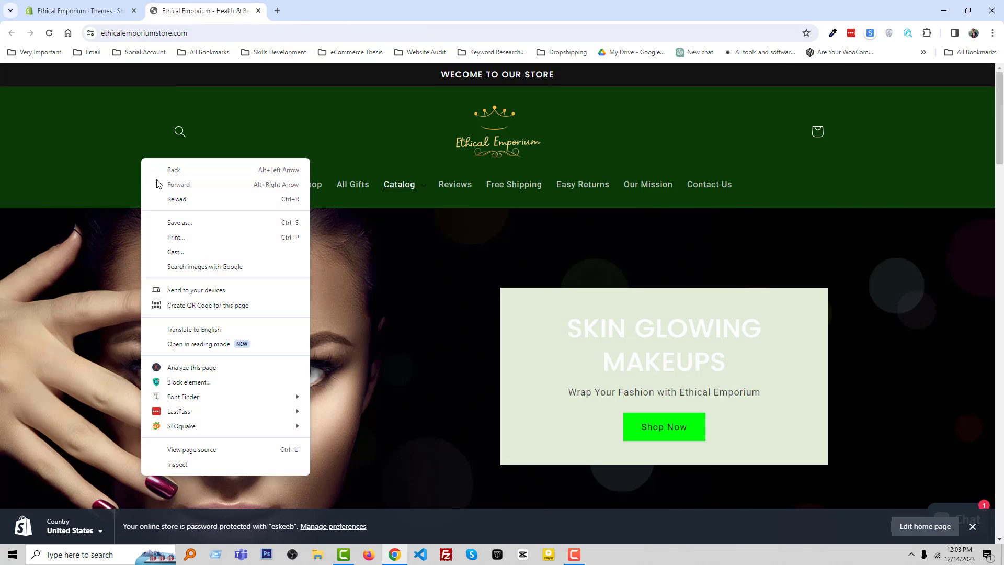
click(173, 198)
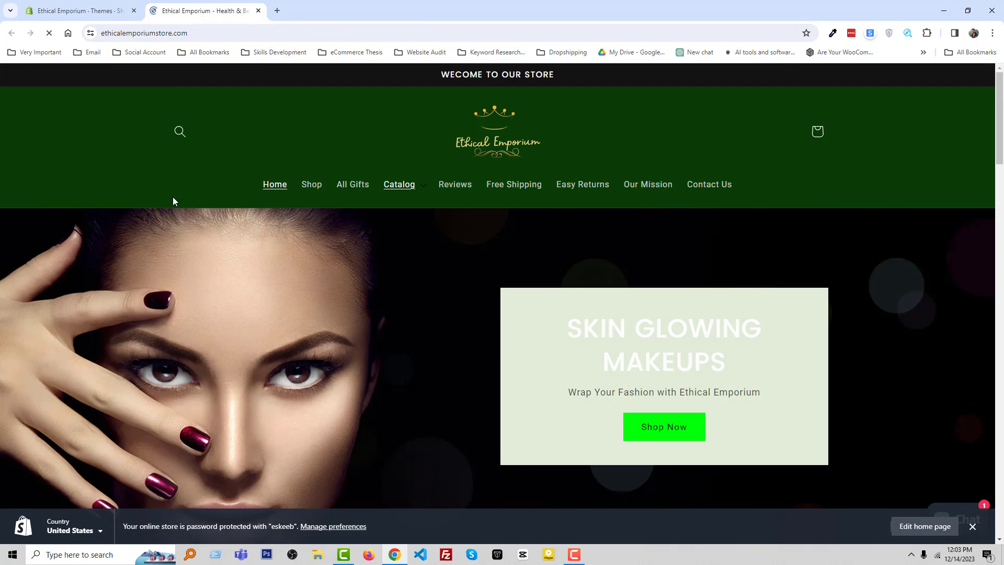
scroll(361, 354, down, 10)
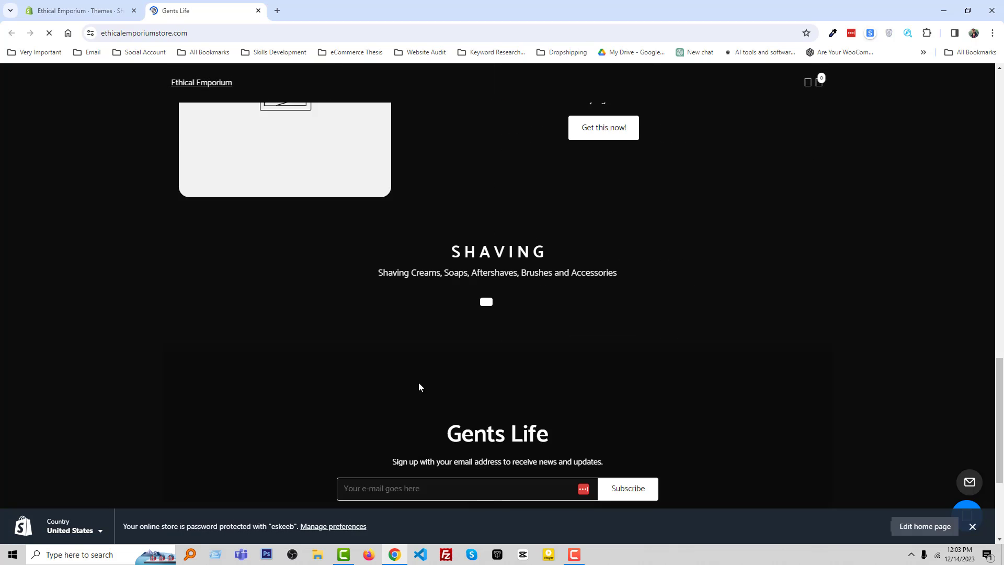
scroll(408, 385, down, 5)
scroll(395, 383, up, 15)
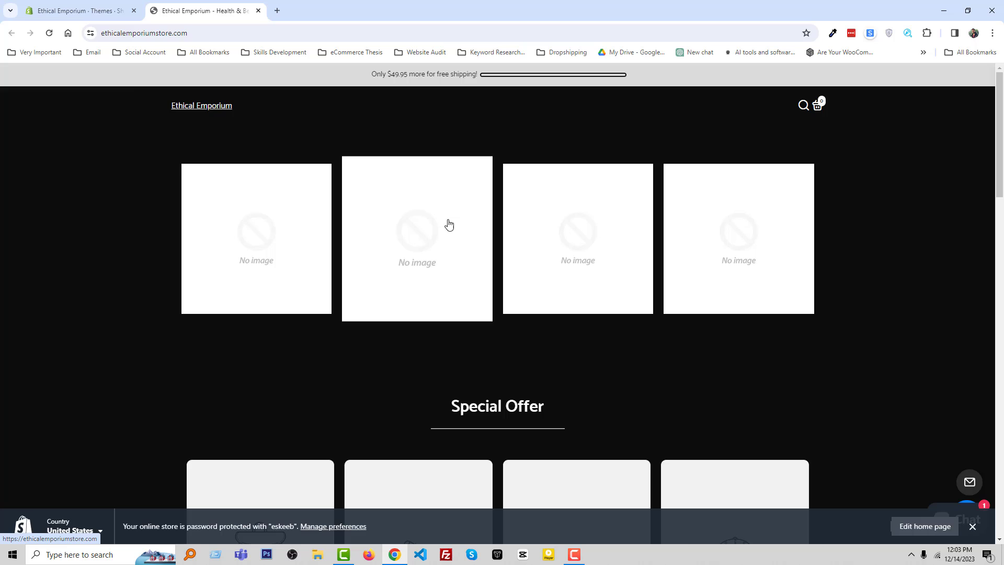
Step: Back on the admin Themes page, customize the current Booster theme to edit its Home page
click(101, 6)
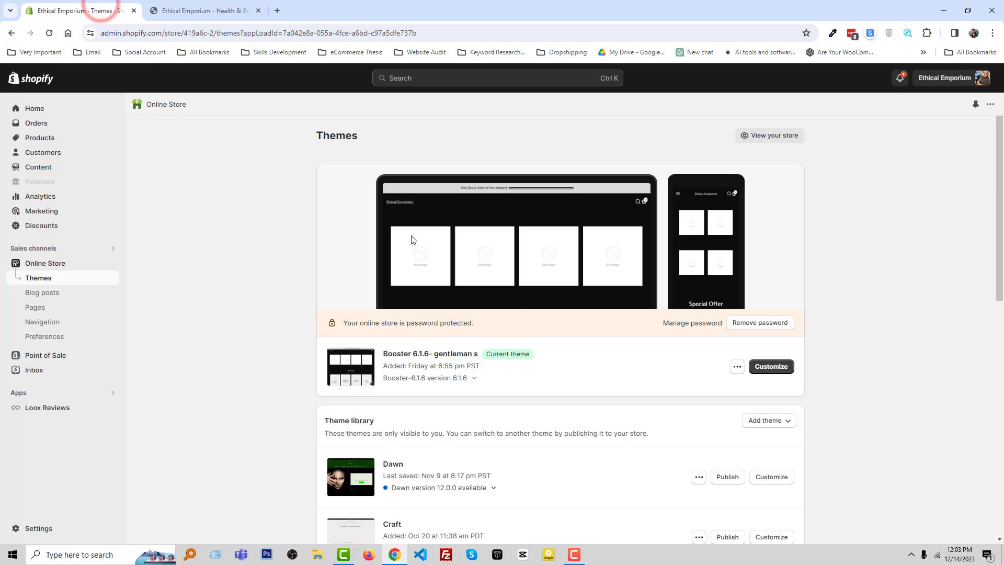
click(778, 366)
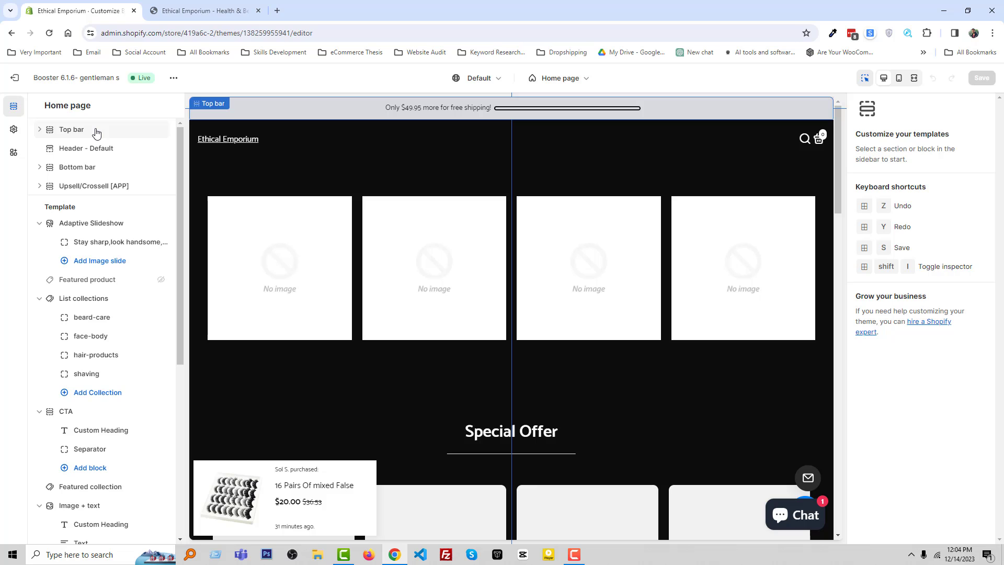
Step: View the Top bar settings, glance at Adaptive Slideshow, then return to Top bar
click(96, 132)
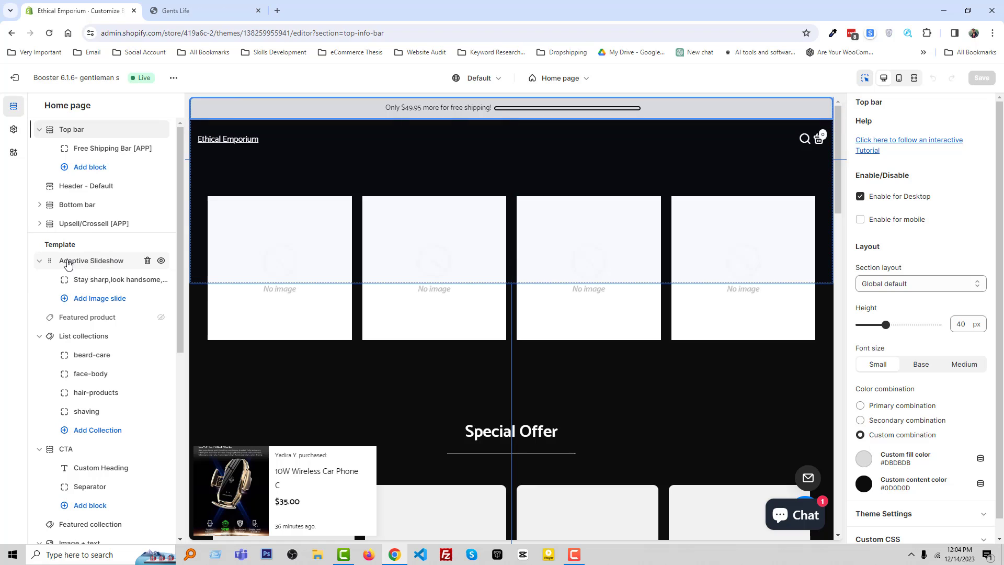
click(100, 262)
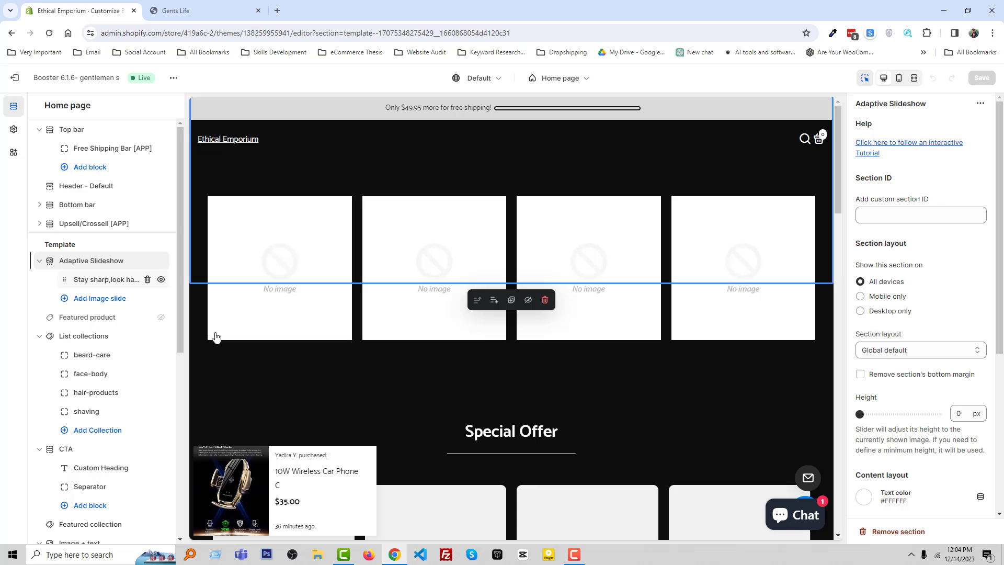
click(81, 132)
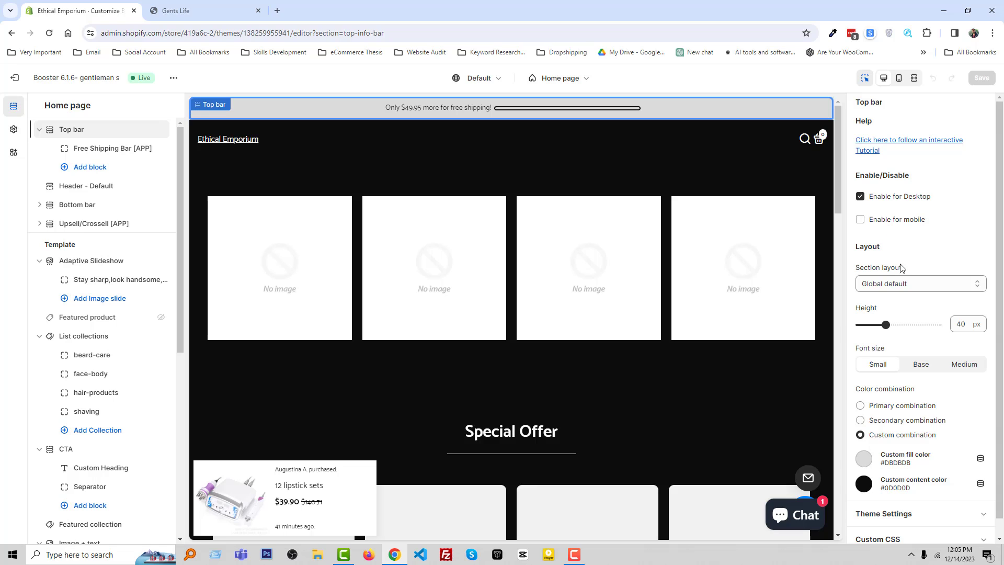
Step: Leave the Top bar section layout on Global default and drag its Height slider up
click(917, 285)
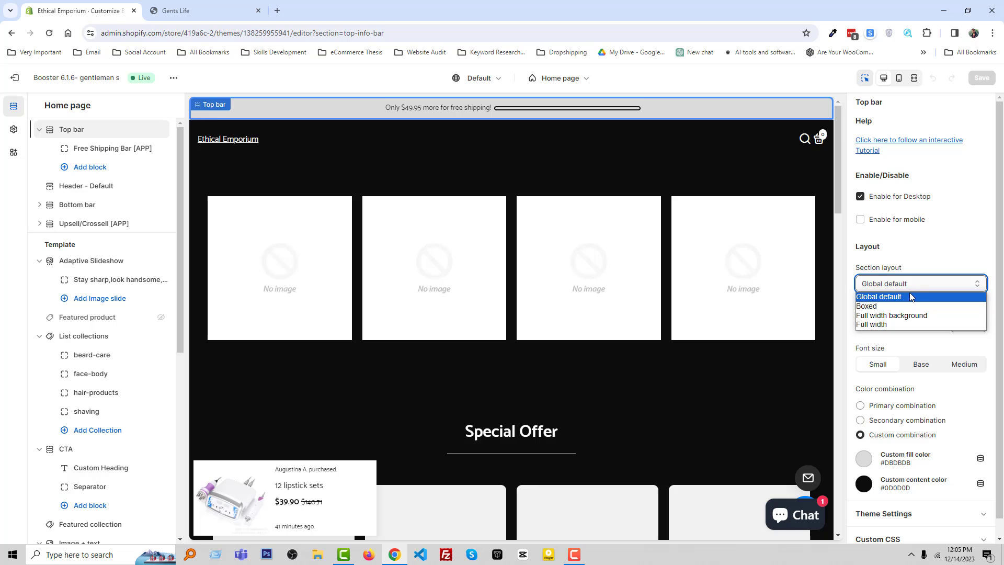
click(935, 283)
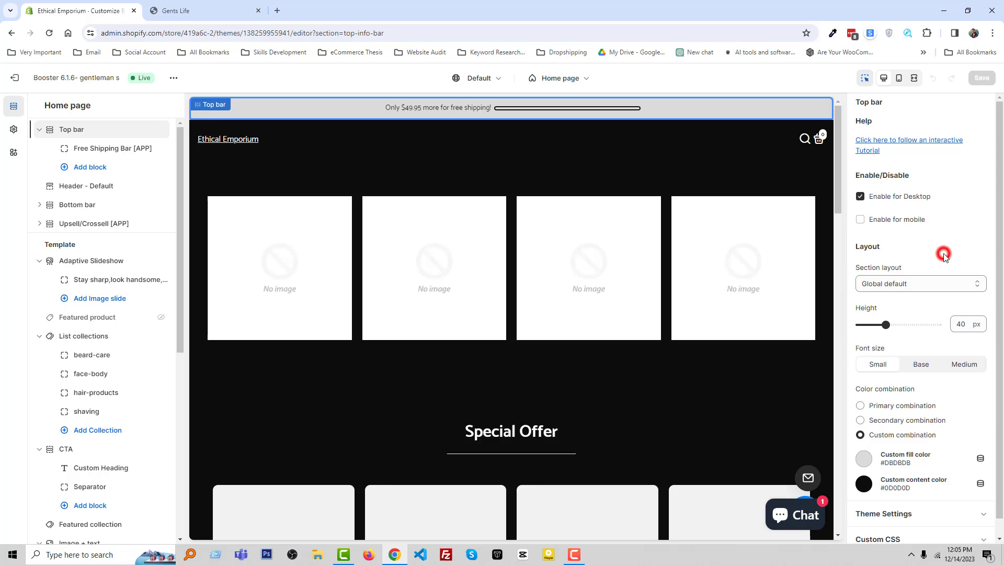
click(936, 281)
click(936, 281)
click(937, 280)
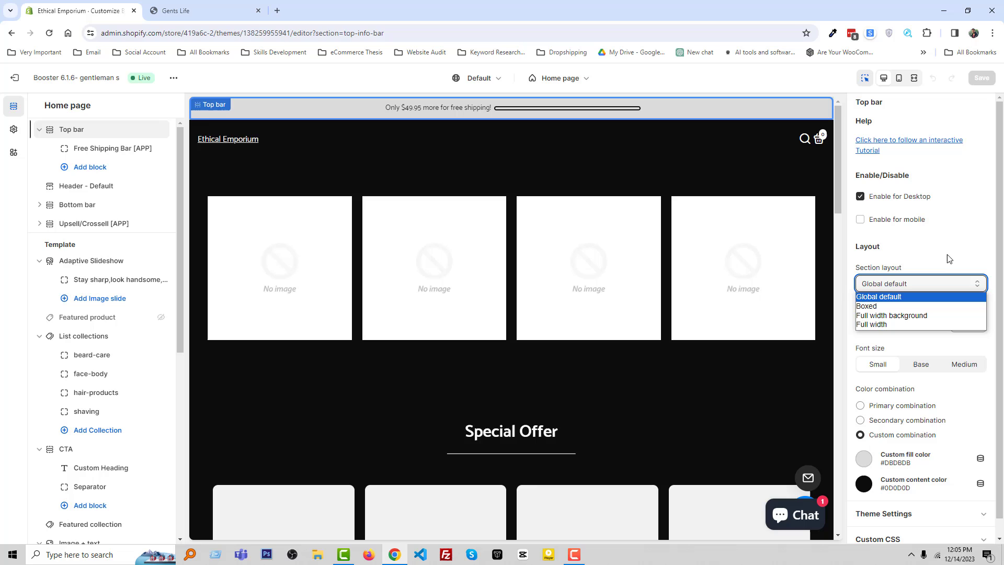
click(948, 255)
scroll(877, 288, down, 1)
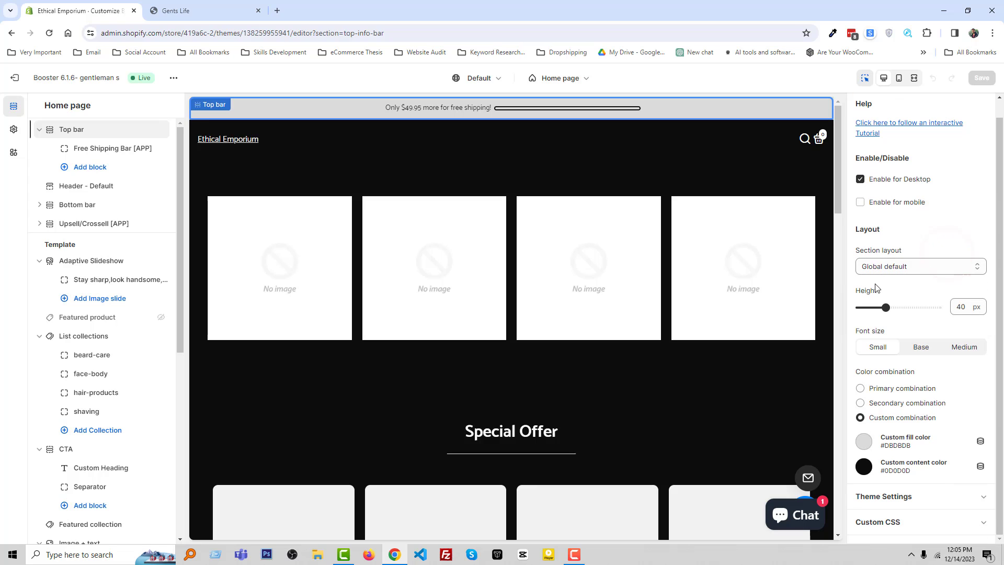
drag(885, 308, 885, 307)
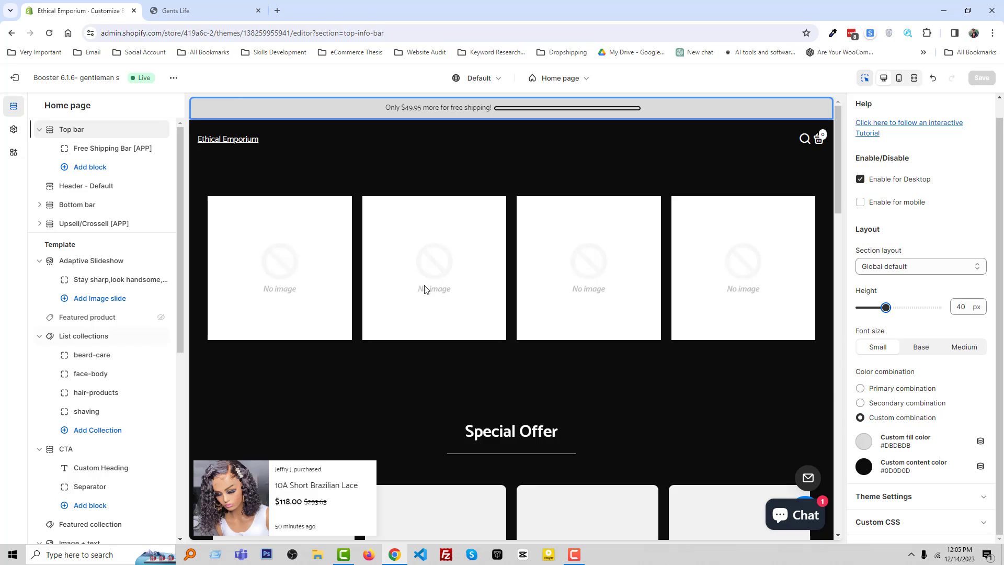
Step: Enable the shadow on Header - Default, keeping its layout on Global default
click(99, 190)
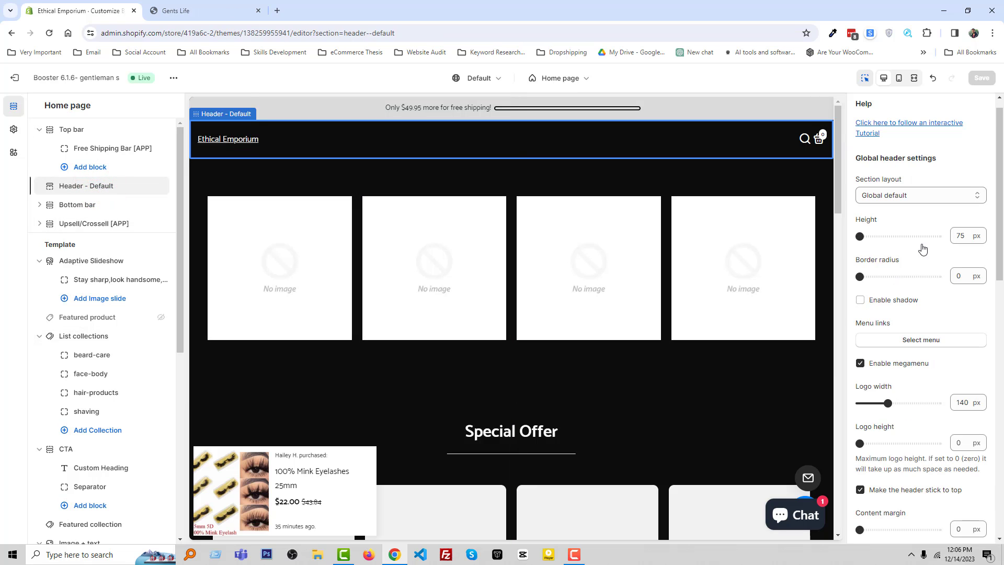
click(889, 194)
click(890, 195)
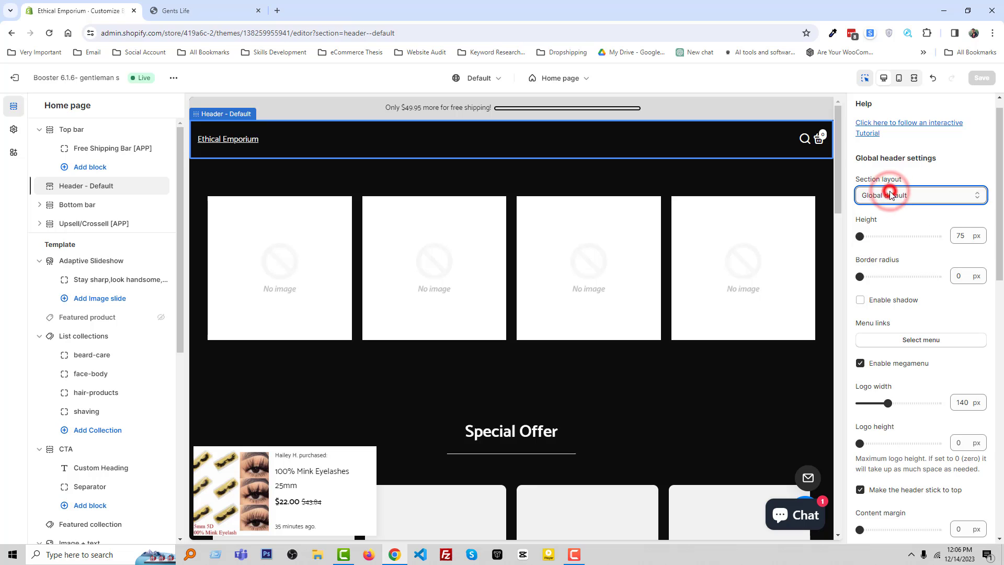
click(889, 300)
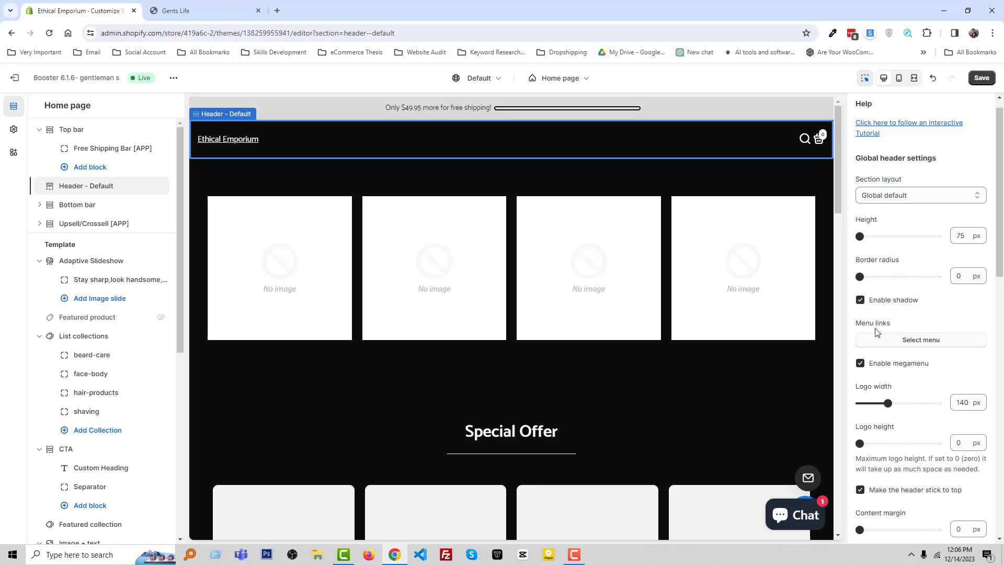
Step: Set the header's menu to Main menu
click(903, 341)
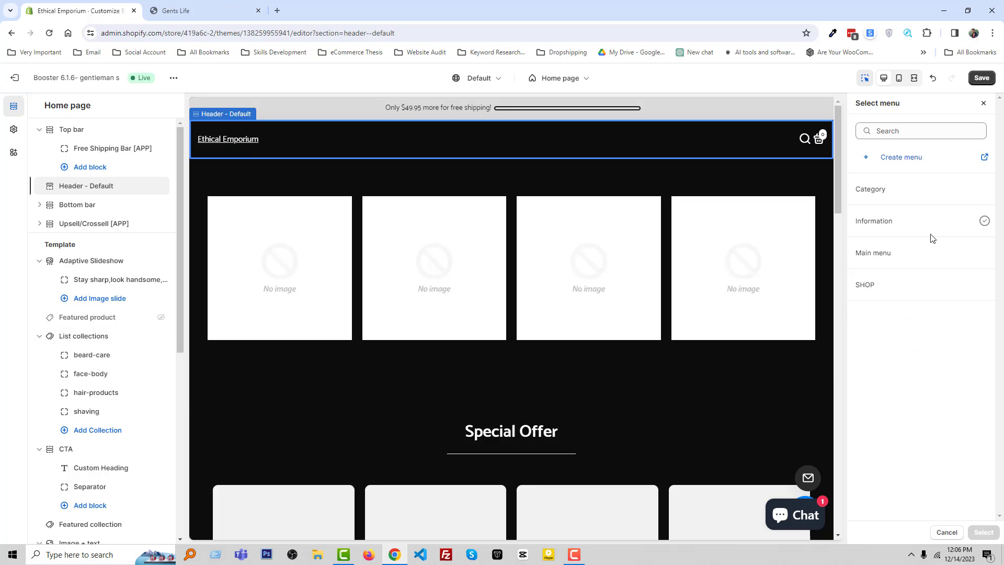
click(910, 251)
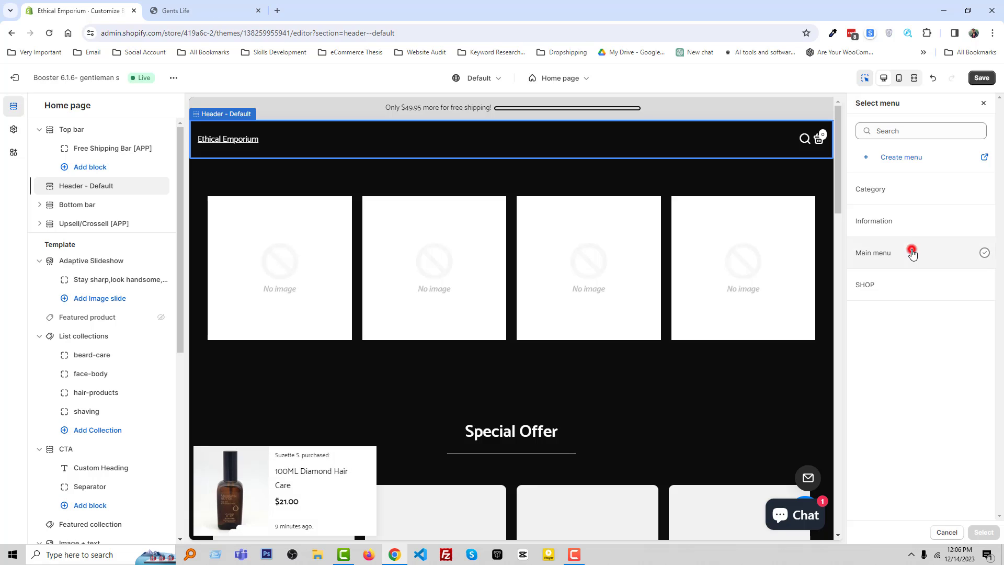
click(983, 532)
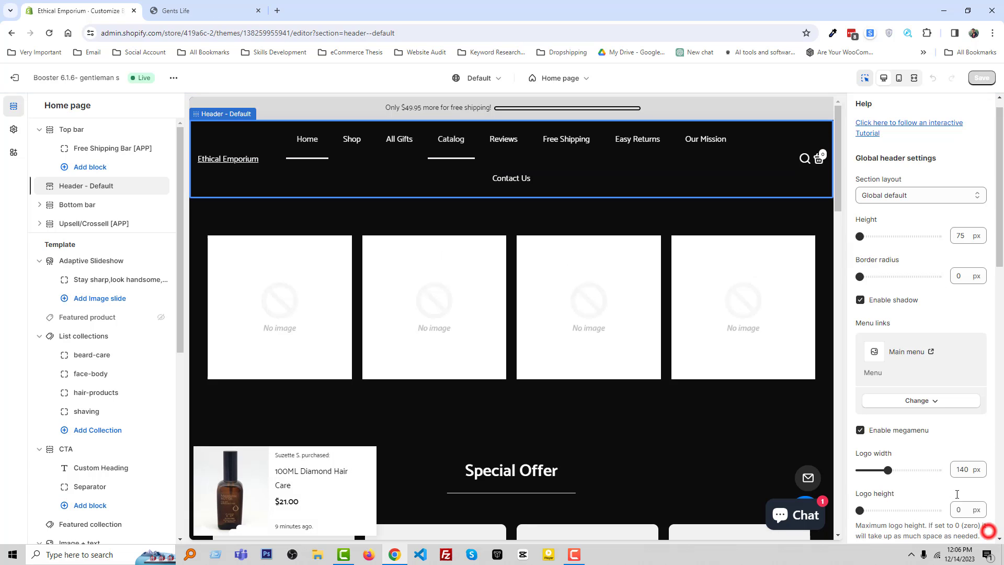
Step: Keep the header link hover style as Underline and save the theme with Ctrl+S
scroll(870, 279, down, 5)
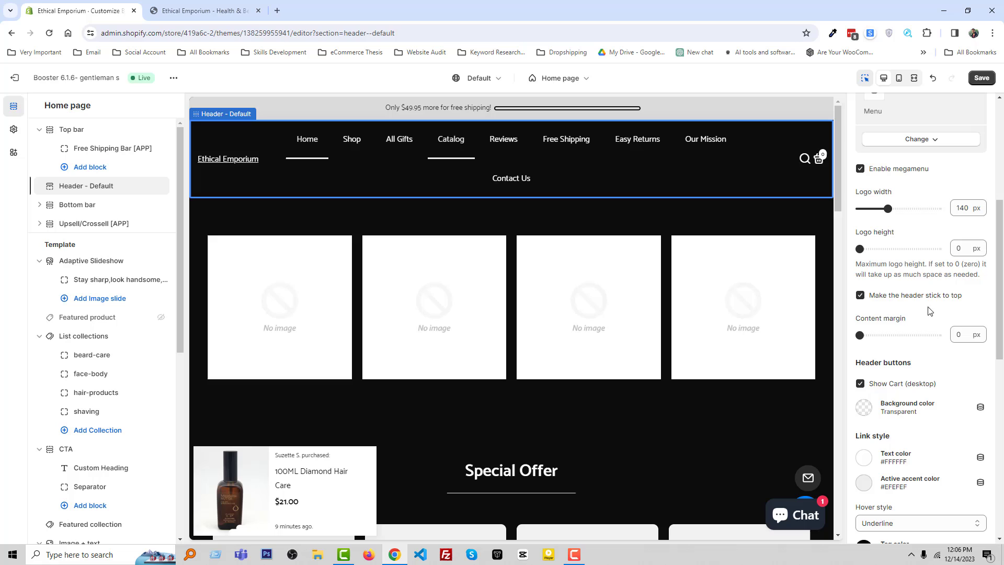
scroll(918, 316, down, 2)
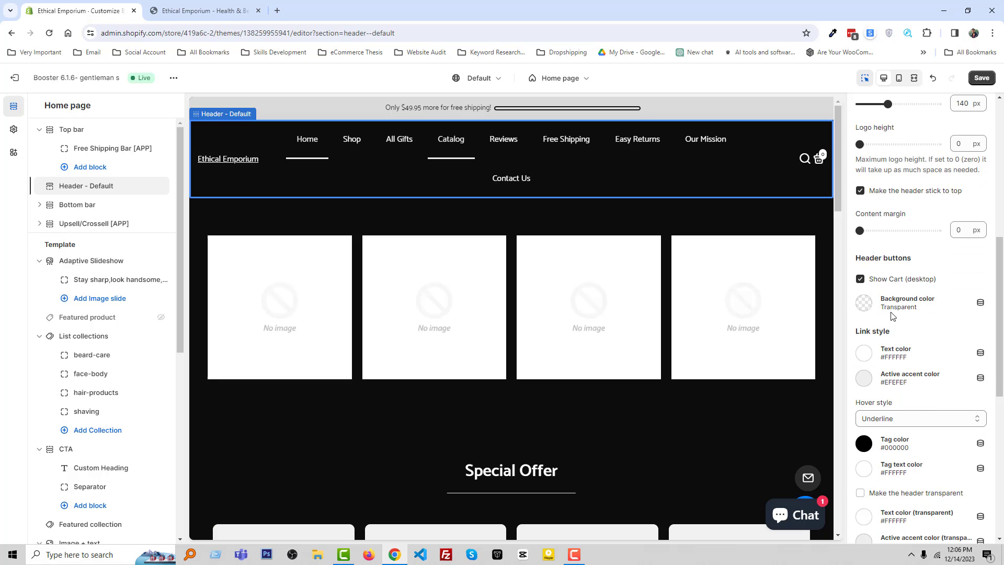
scroll(892, 315, down, 1)
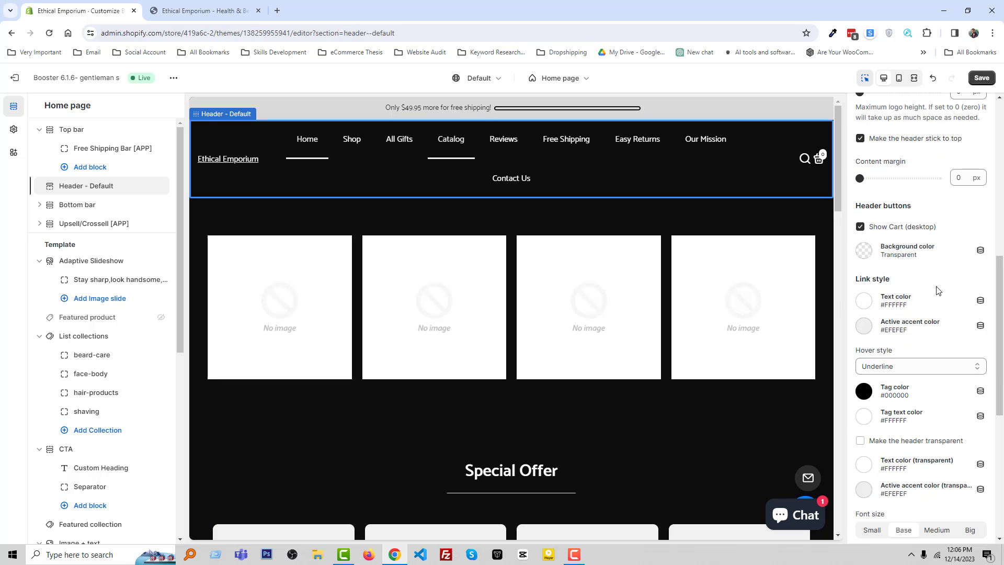
scroll(936, 290, down, 2)
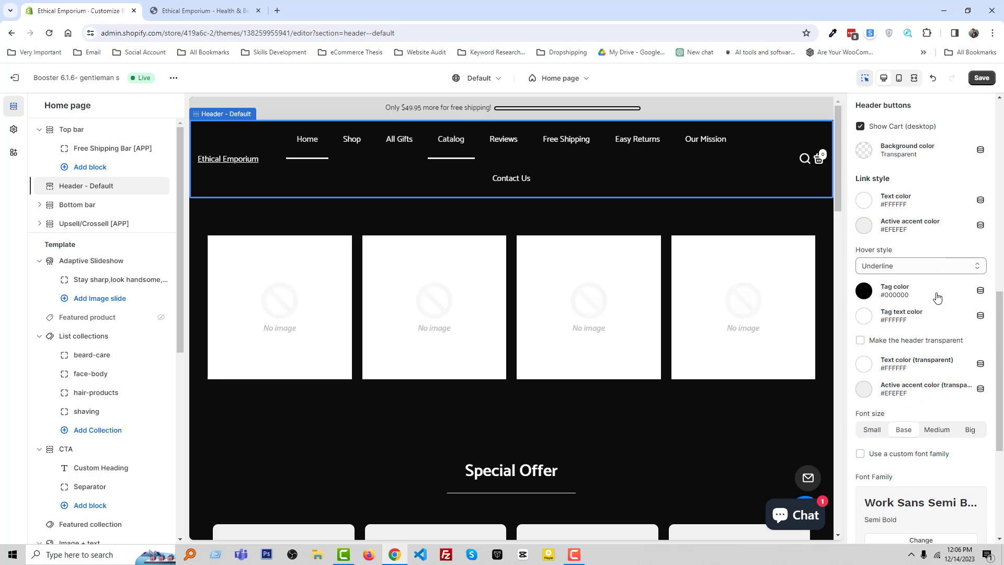
click(888, 264)
click(887, 264)
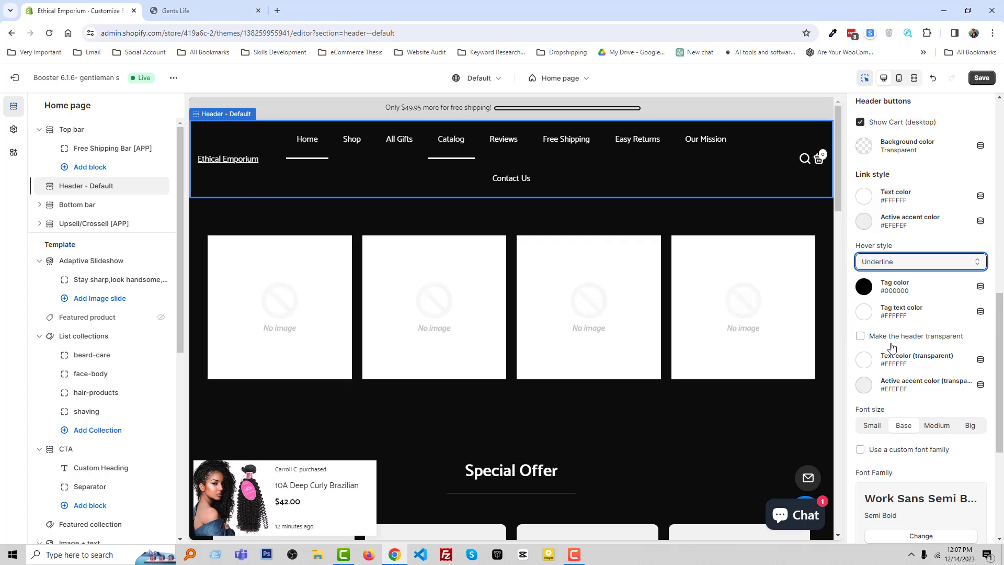
key(ctrl+s)
Step: View Bottom bar and Upsell/Crossell [APP] settings, dismiss the Loox prompt, then open Adaptive Slideshow
click(77, 205)
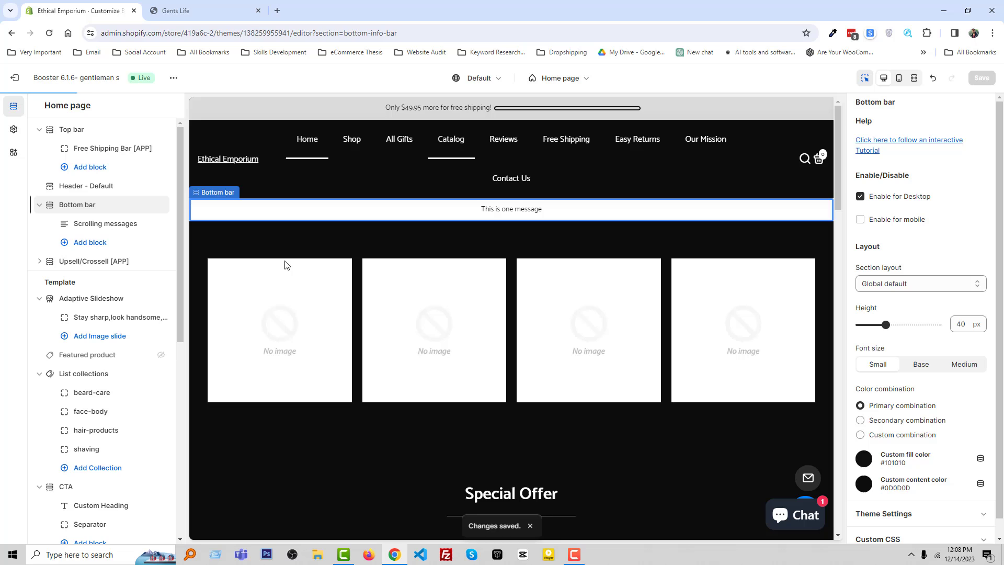
click(83, 261)
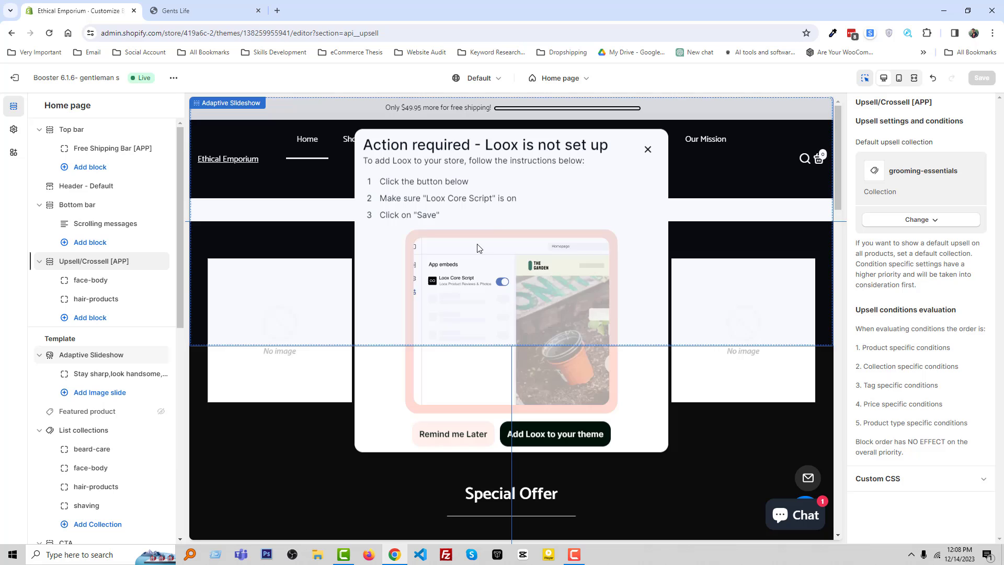
click(647, 149)
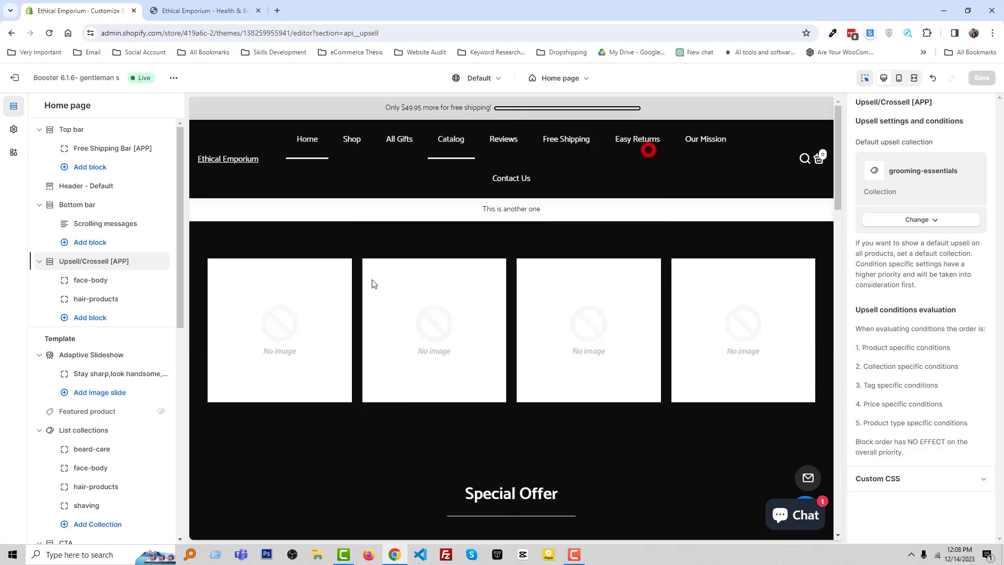
click(89, 356)
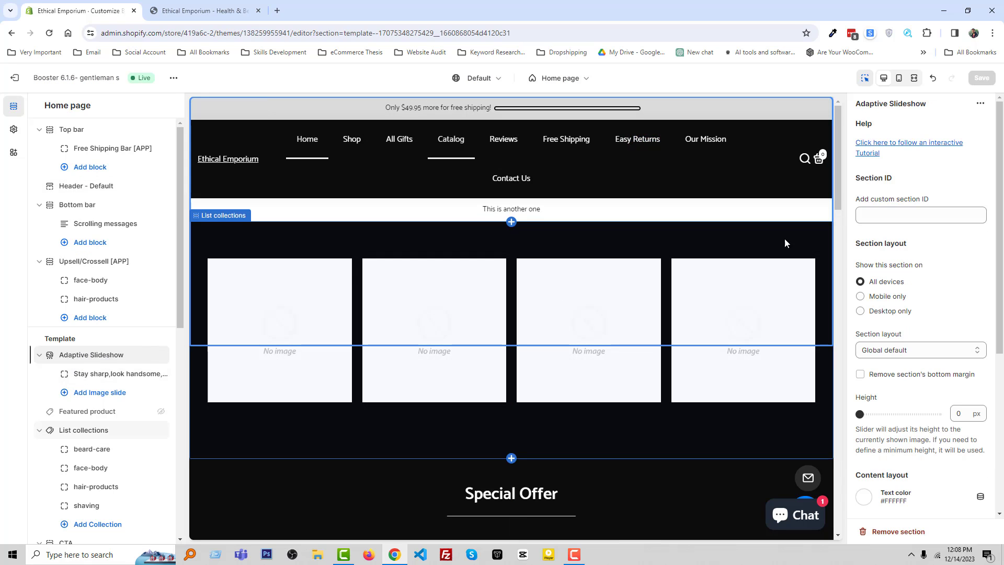
Step: Inspect the slideshow's image slide, then the Featured product and List collections sections
scroll(673, 302, down, 1)
scroll(673, 302, down, 3)
scroll(673, 302, up, 4)
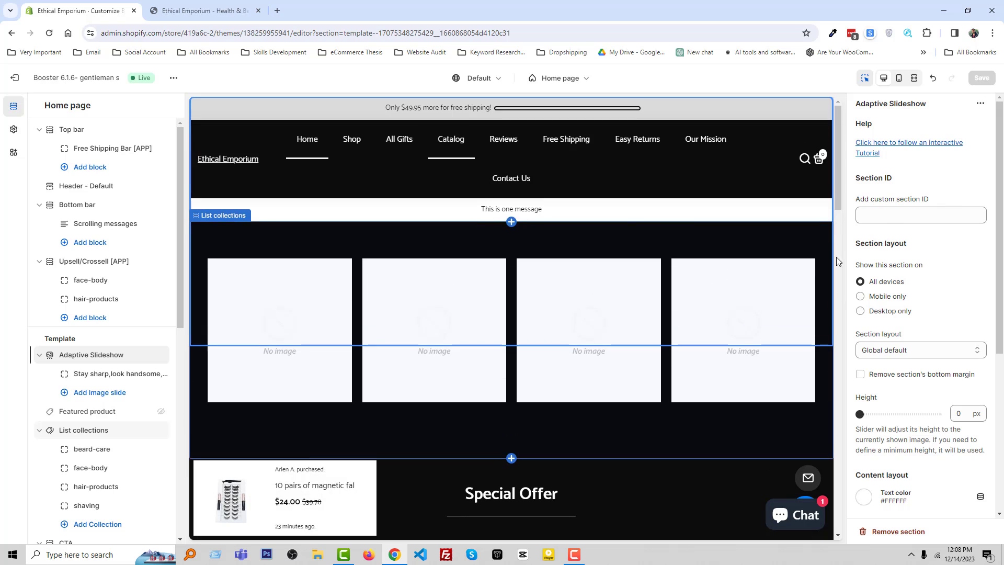
click(701, 257)
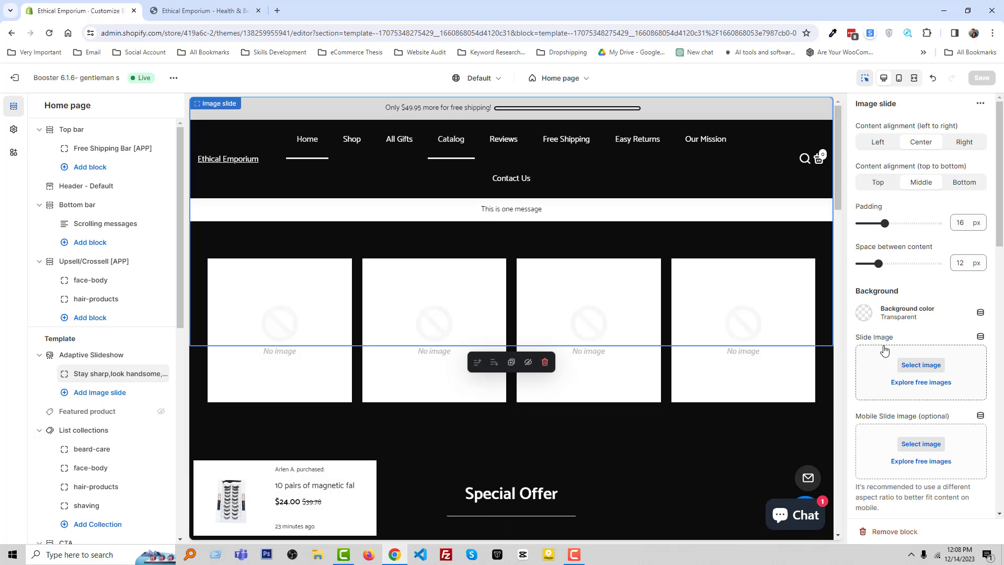
click(81, 412)
click(100, 433)
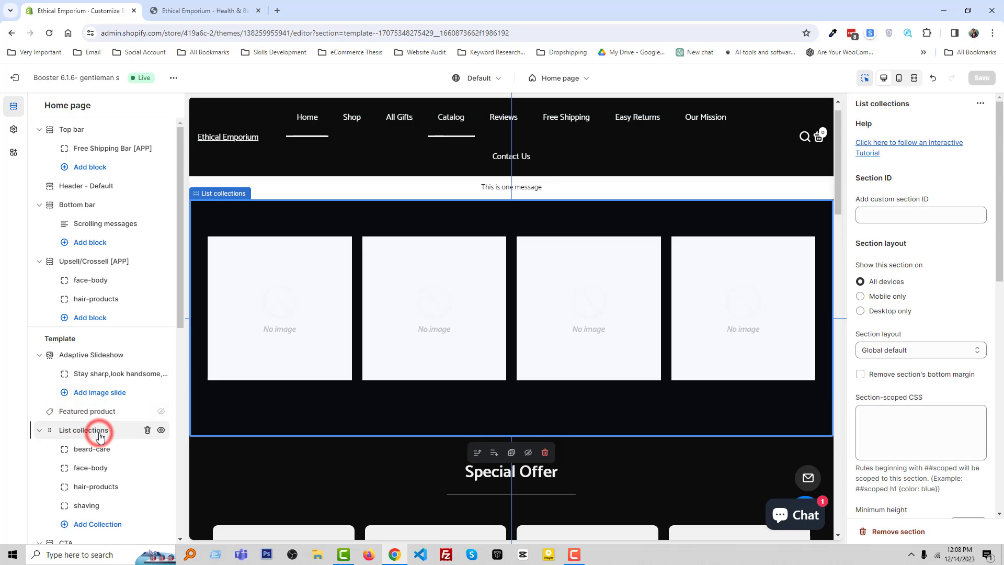
Step: Step through CTA, Featured collection and Image + text, ending on Featured collections tabs
scroll(100, 437, down, 3)
click(81, 386)
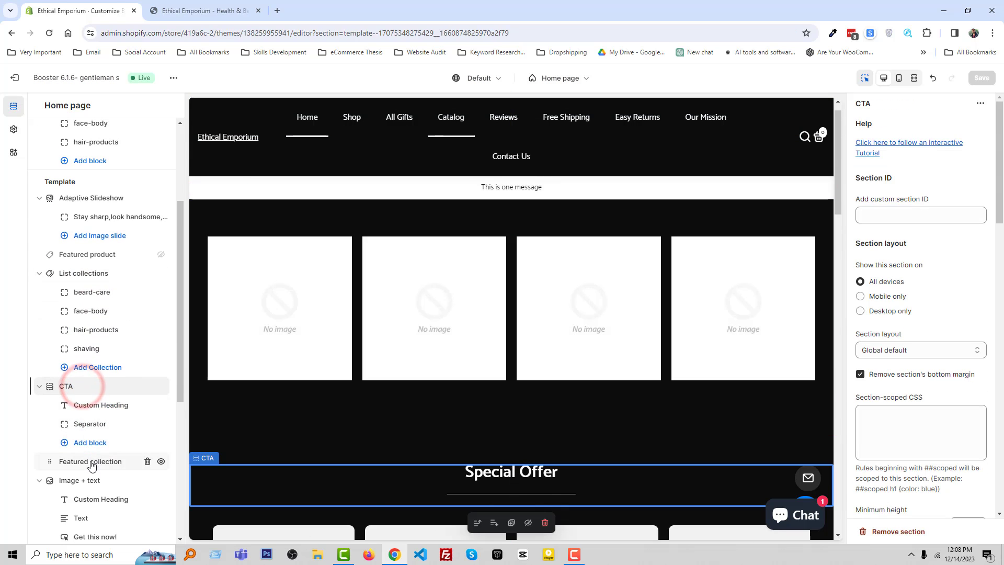
click(90, 462)
scroll(105, 418, down, 2)
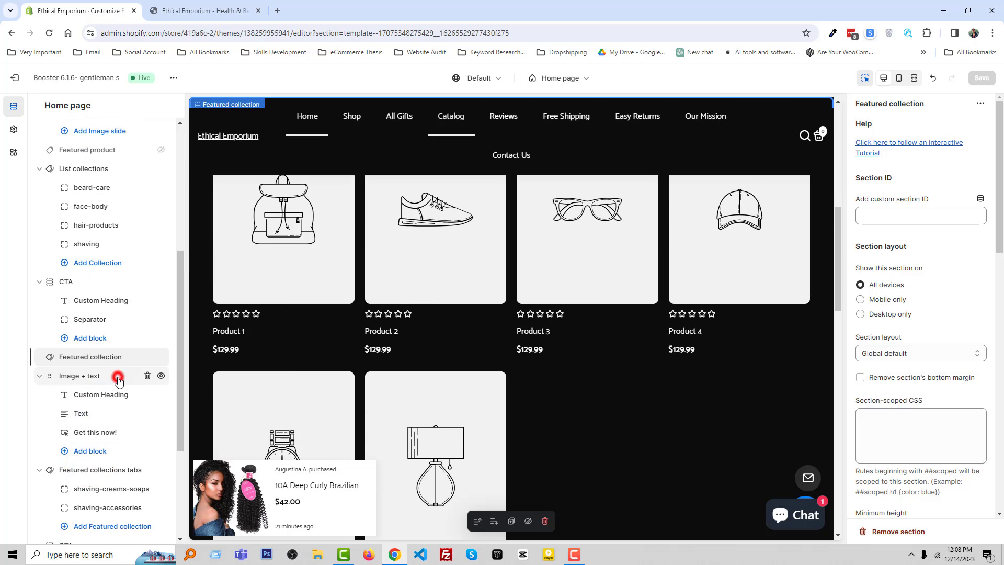
click(118, 380)
scroll(114, 413, down, 1)
click(116, 417)
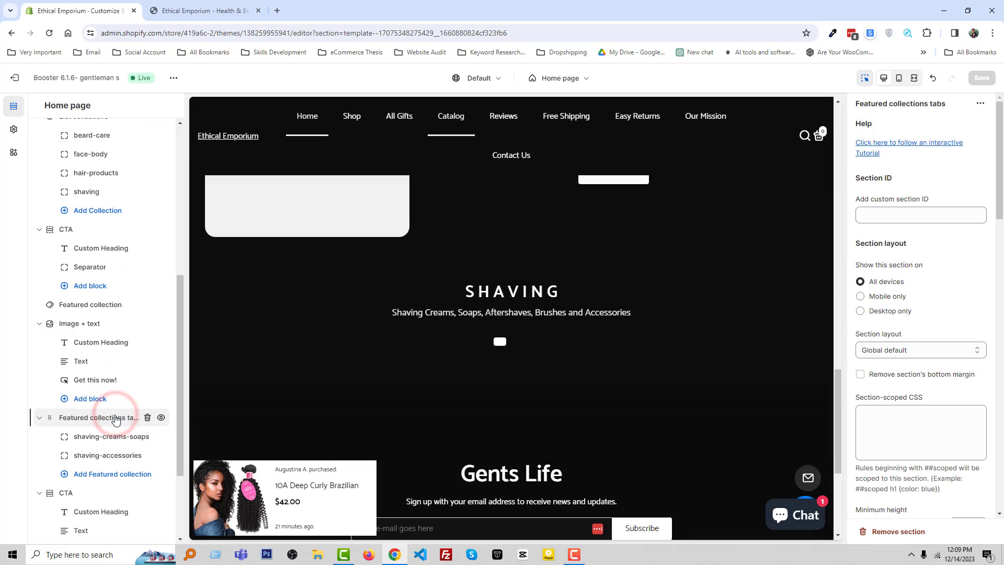
scroll(71, 392, down, 2)
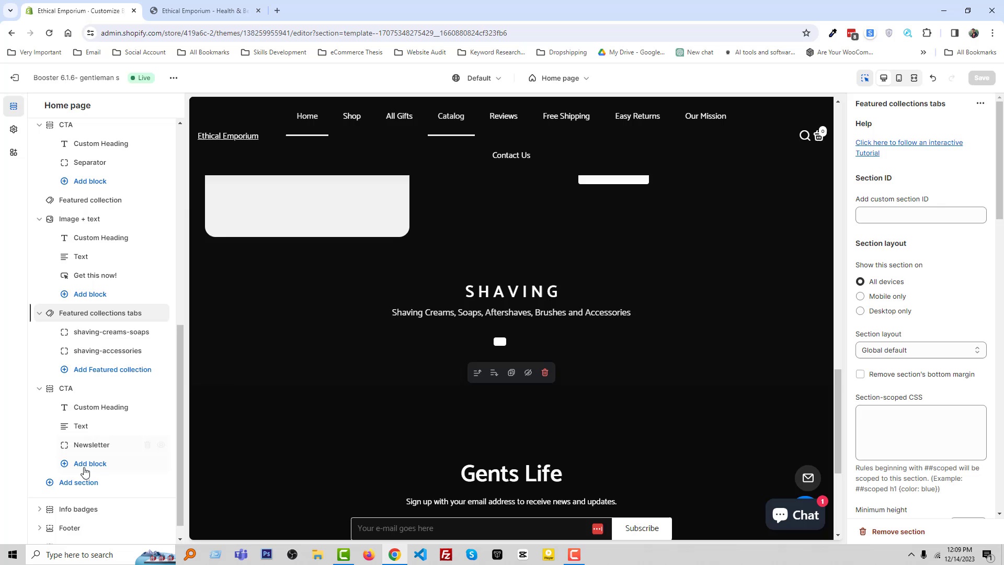
scroll(109, 465, down, 1)
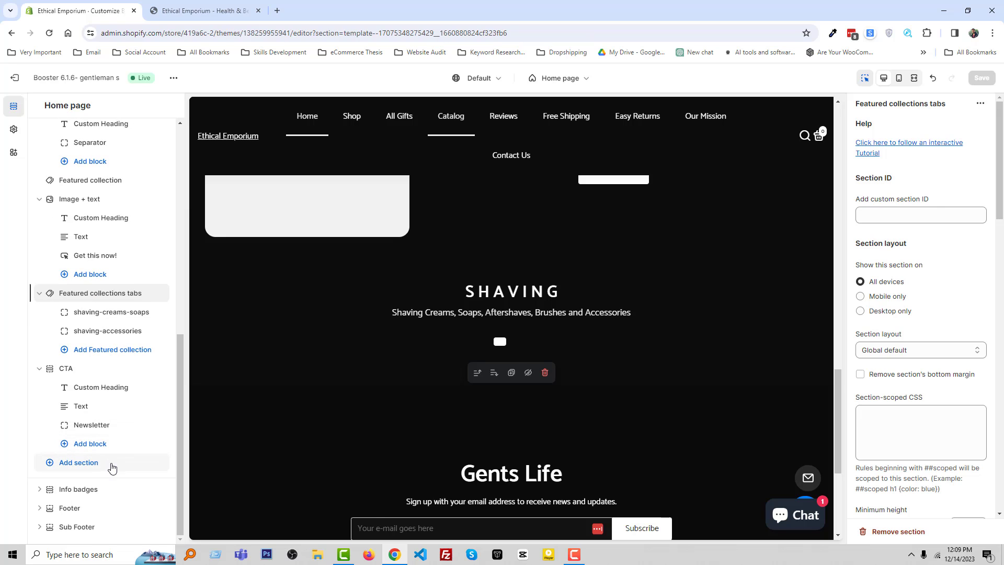
Step: Browse the Add section picker, loading all 29 theme sections plus Vitals app sections like Featured Reviews
click(111, 463)
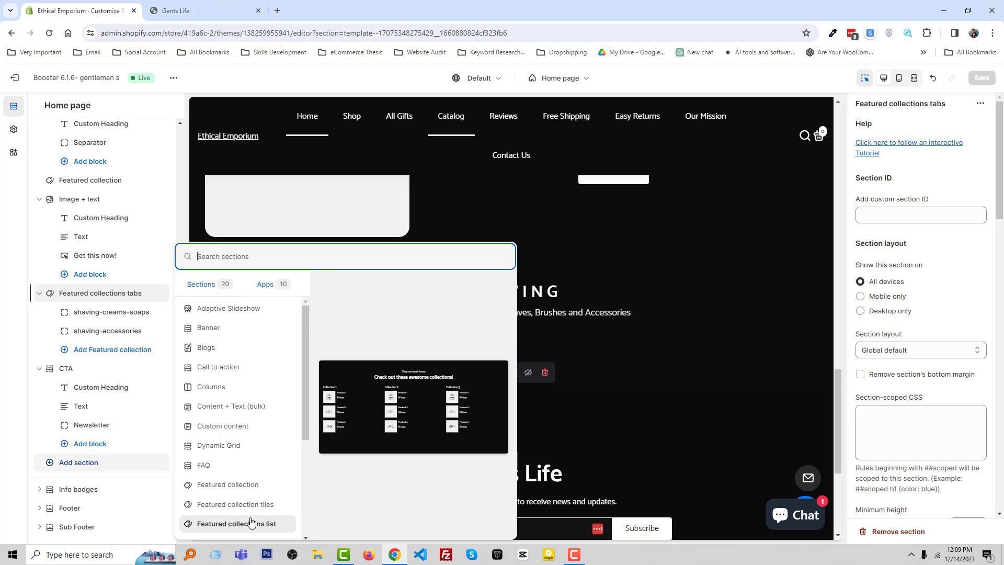
scroll(250, 522, down, 1)
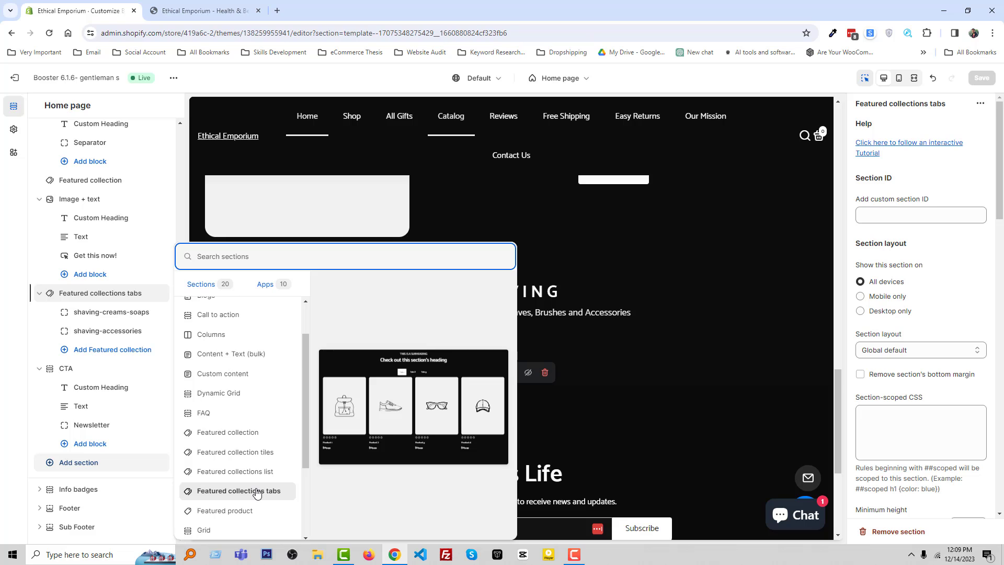
scroll(240, 460, down, 1)
scroll(246, 459, down, 1)
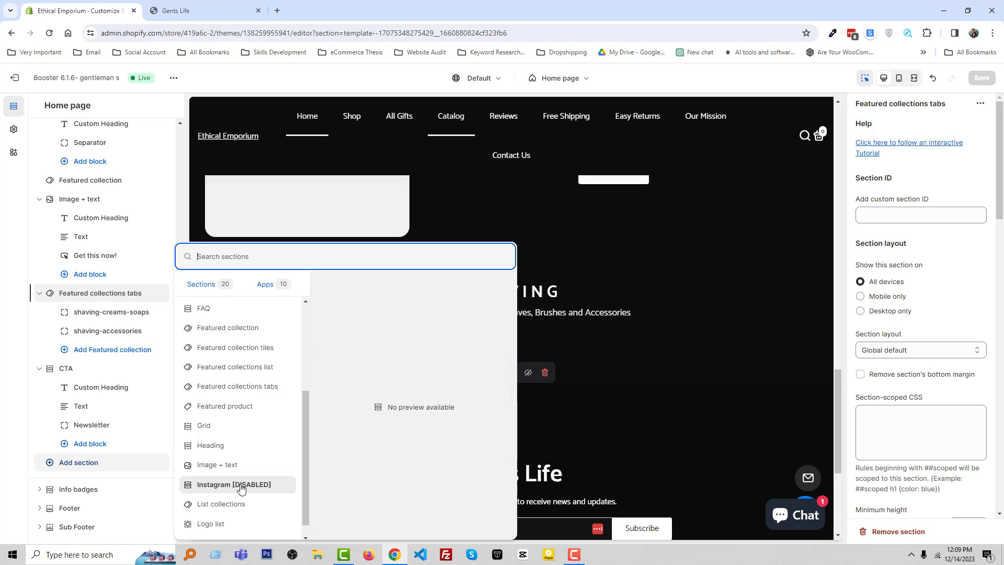
scroll(239, 490, down, 1)
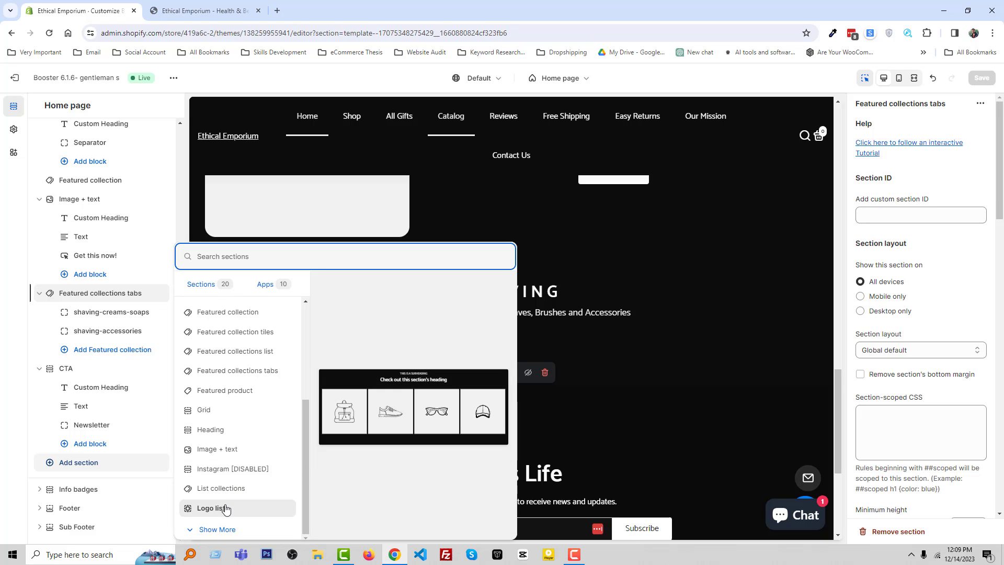
click(257, 529)
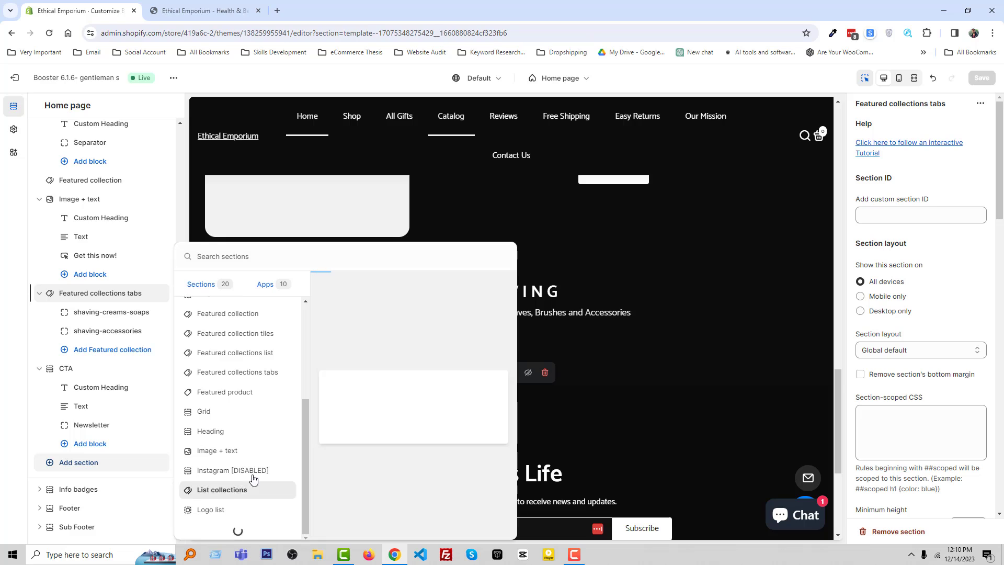
scroll(251, 453, down, 2)
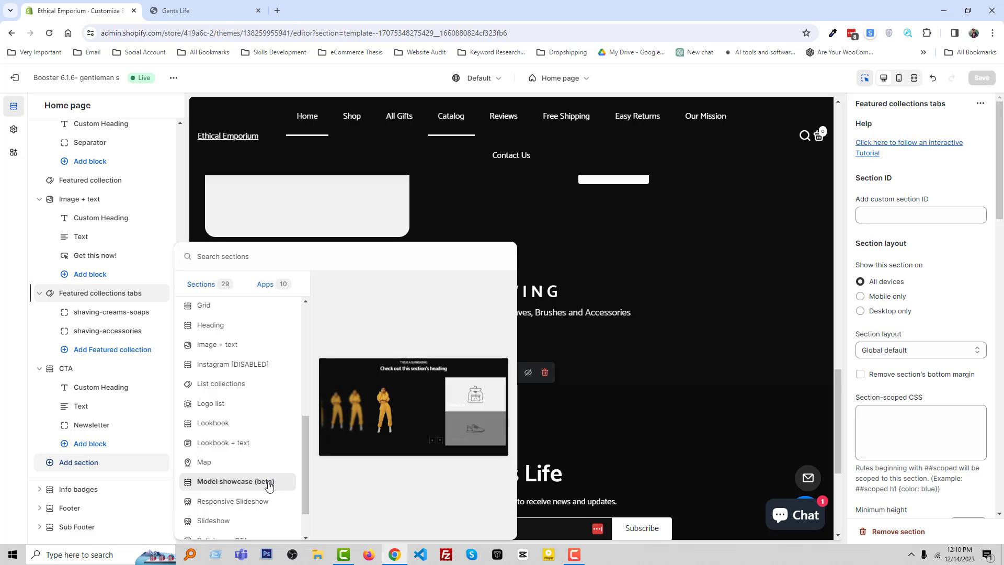
scroll(253, 502, down, 2)
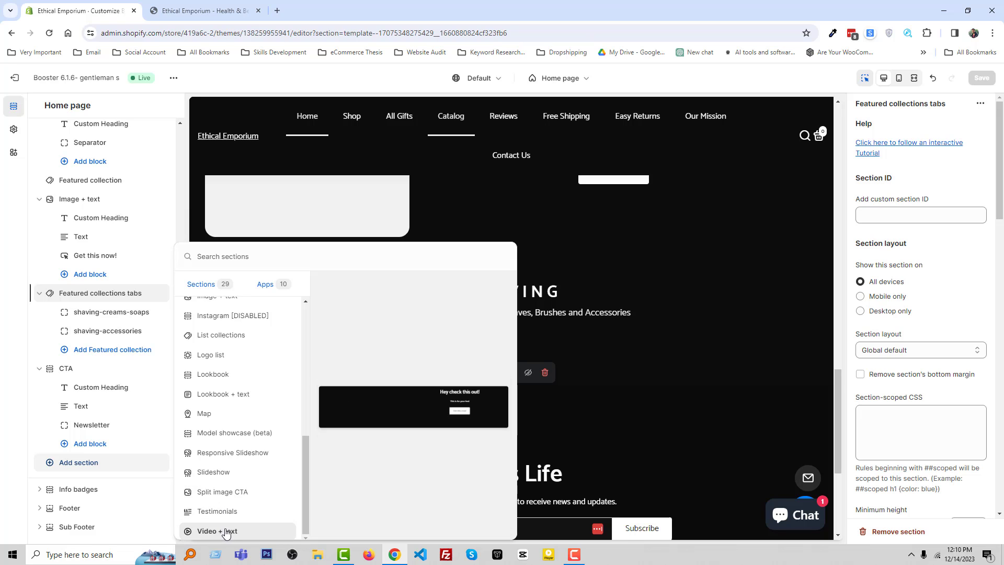
scroll(261, 419, up, 10)
Step: Browse the Apps sections in the picker, including Track123, Loox Reviews and CJdropshipping
click(265, 284)
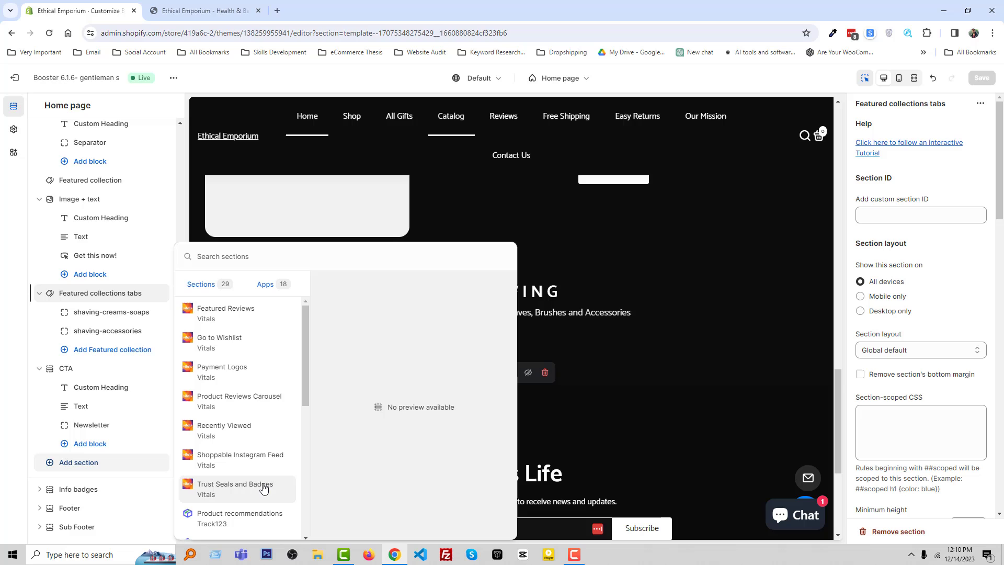
scroll(232, 480, down, 1)
scroll(258, 476, down, 1)
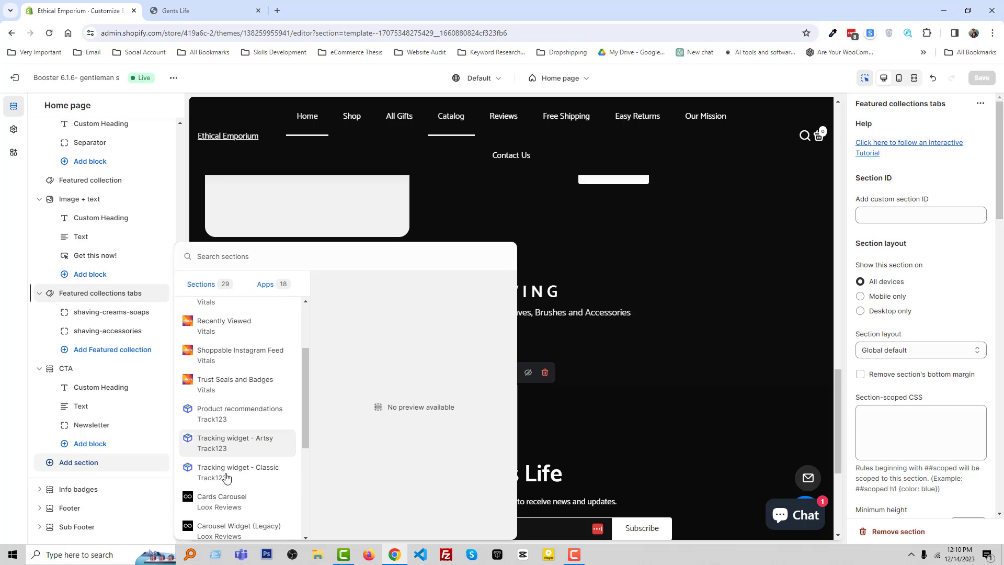
scroll(259, 478, down, 1)
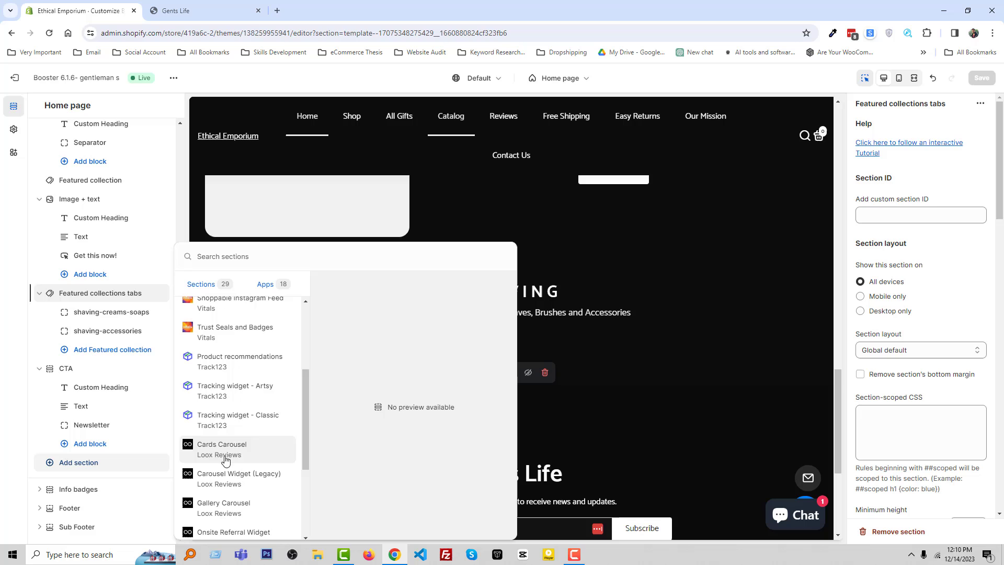
scroll(271, 477, down, 2)
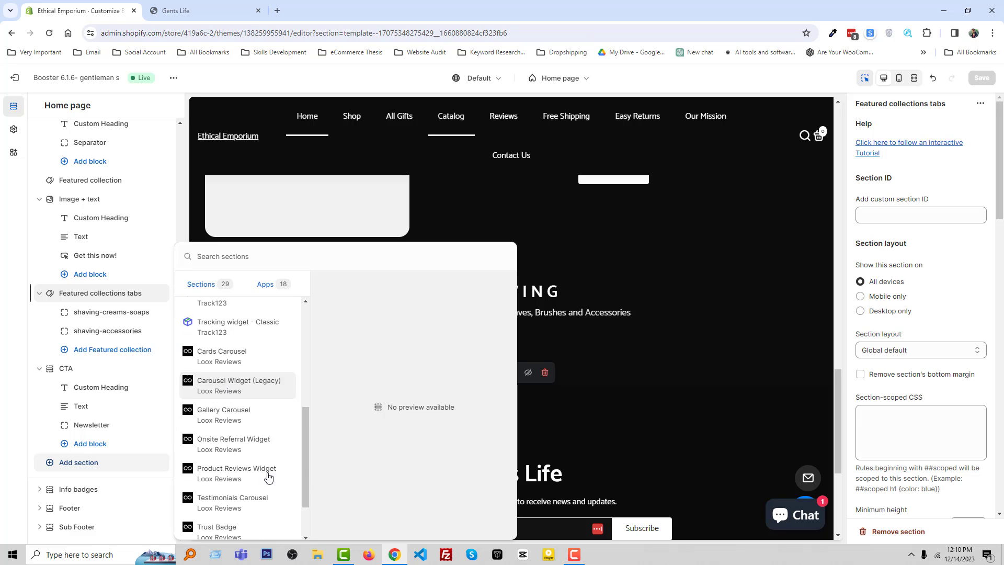
scroll(243, 461, down, 1)
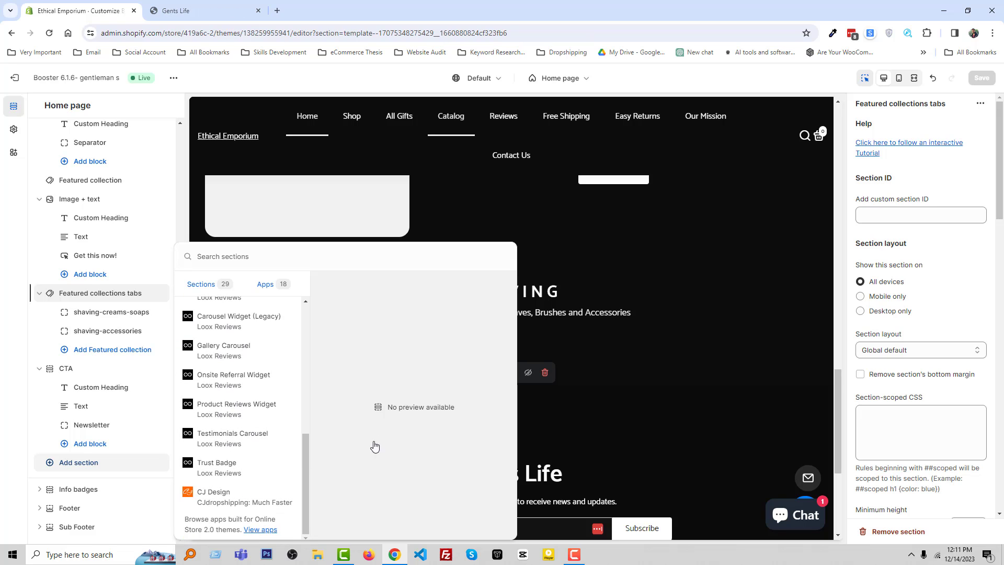
Step: Close the picker empty-handed and view Info badges, Footer, then Sub Footer (#101010 background, 0 px spacing)
key(Escape)
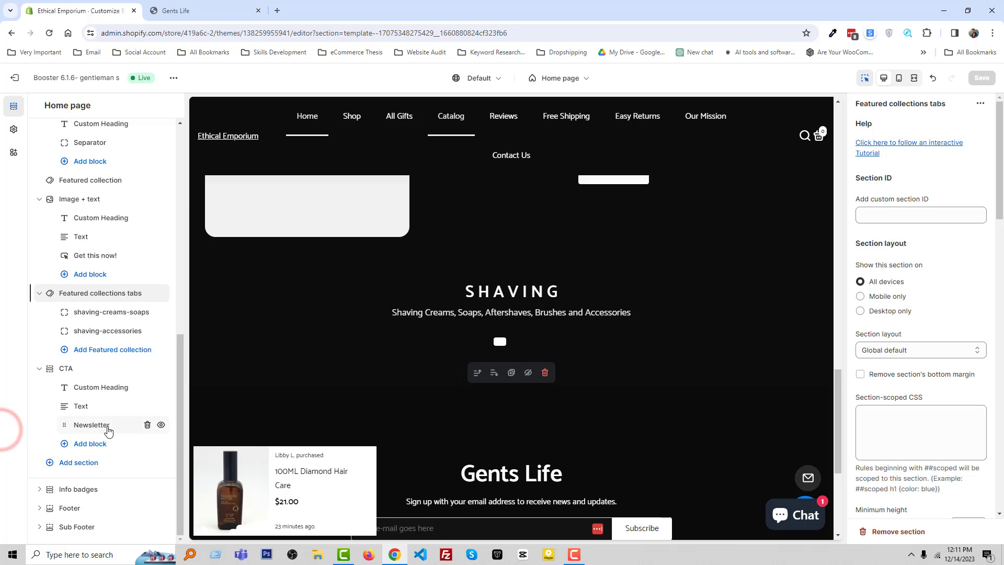
click(86, 489)
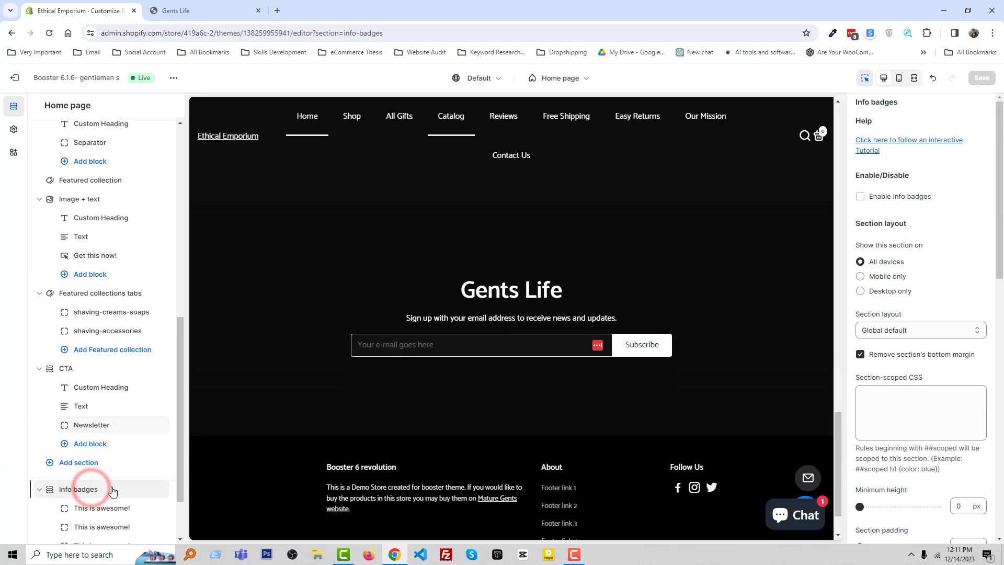
click(79, 505)
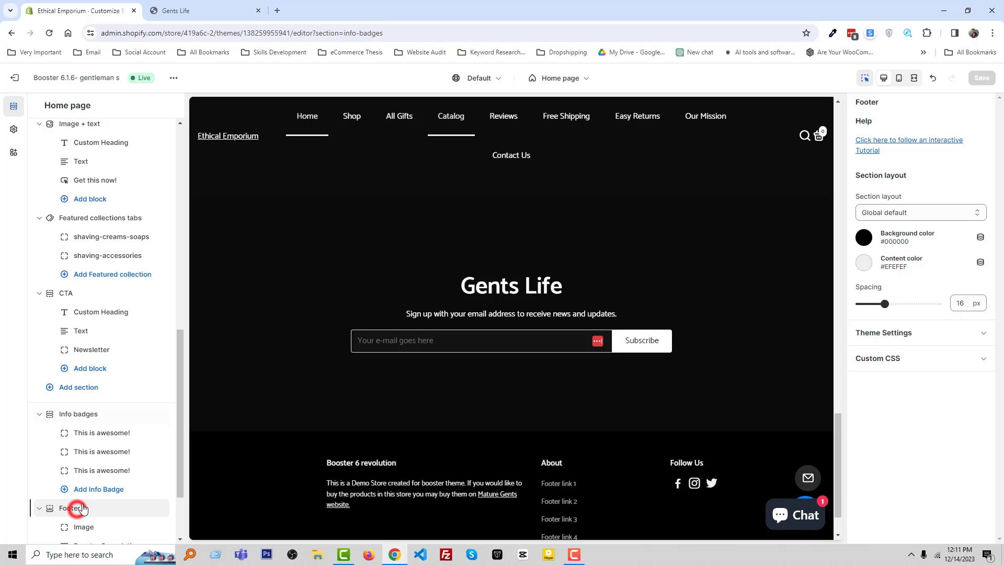
click(73, 538)
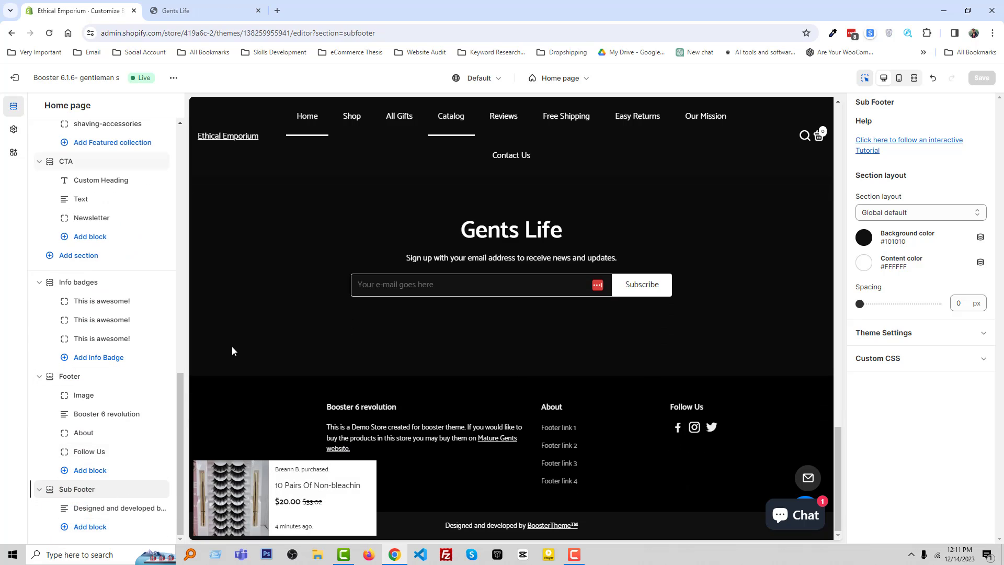
scroll(323, 324, up, 10)
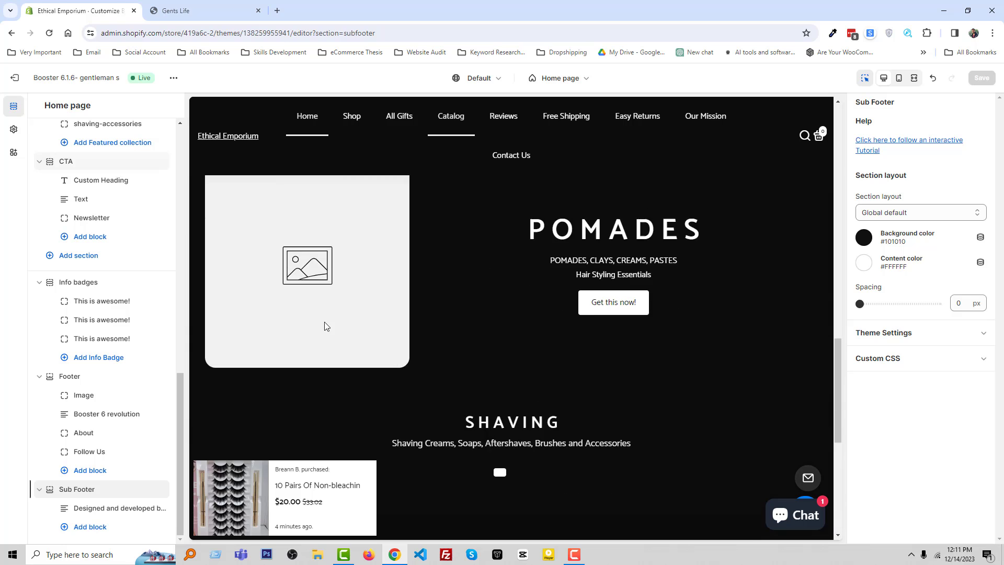
scroll(325, 327, up, 5)
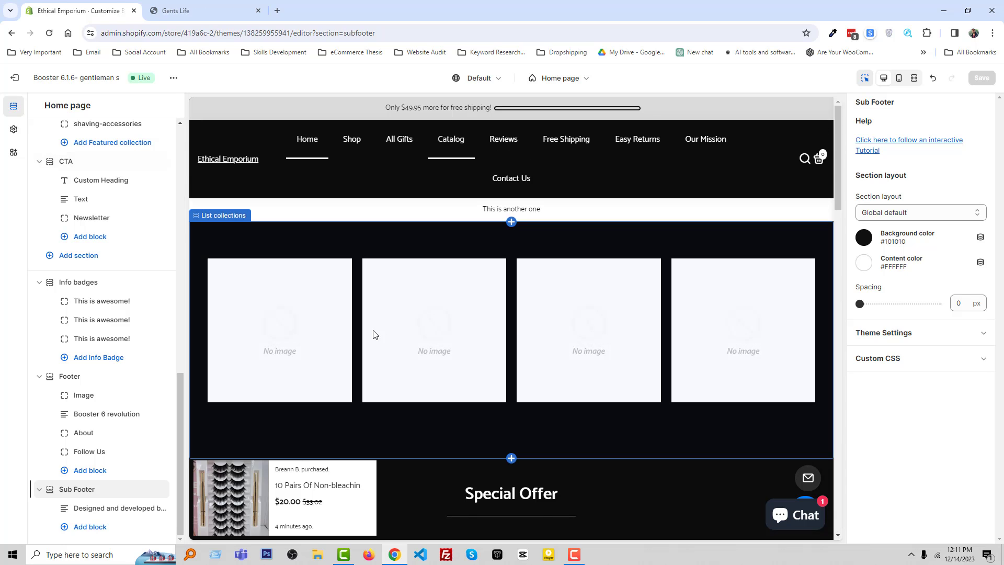
scroll(100, 244, up, 7)
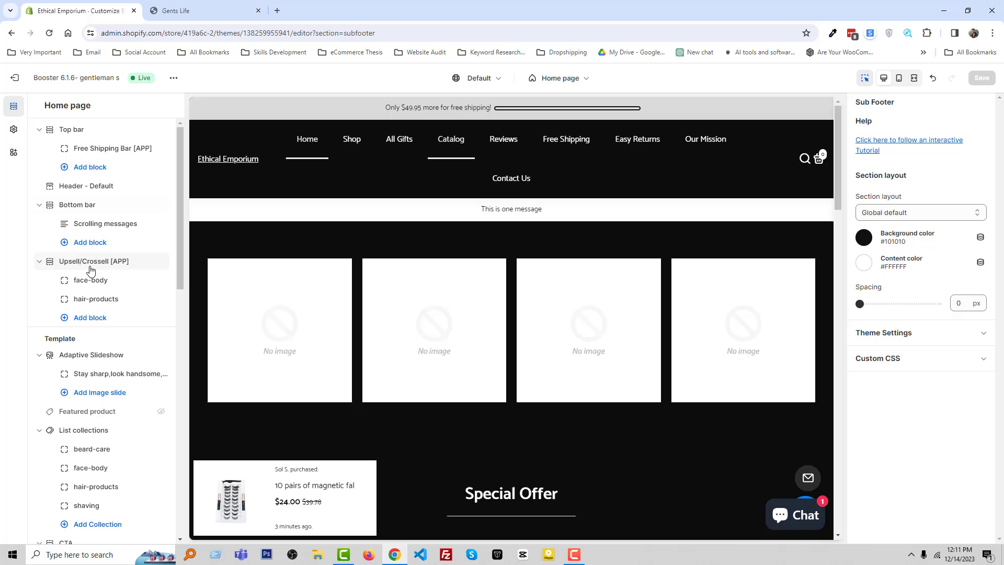
Step: Review the Top bar settings: desktop-only visibility, 40 px height, font size and colours
click(83, 129)
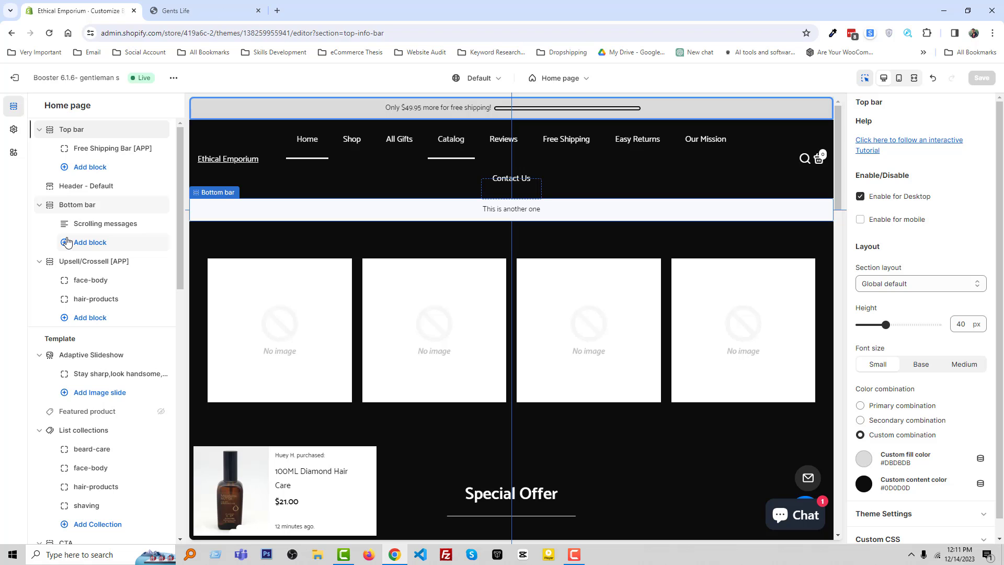
scroll(103, 287, down, 10)
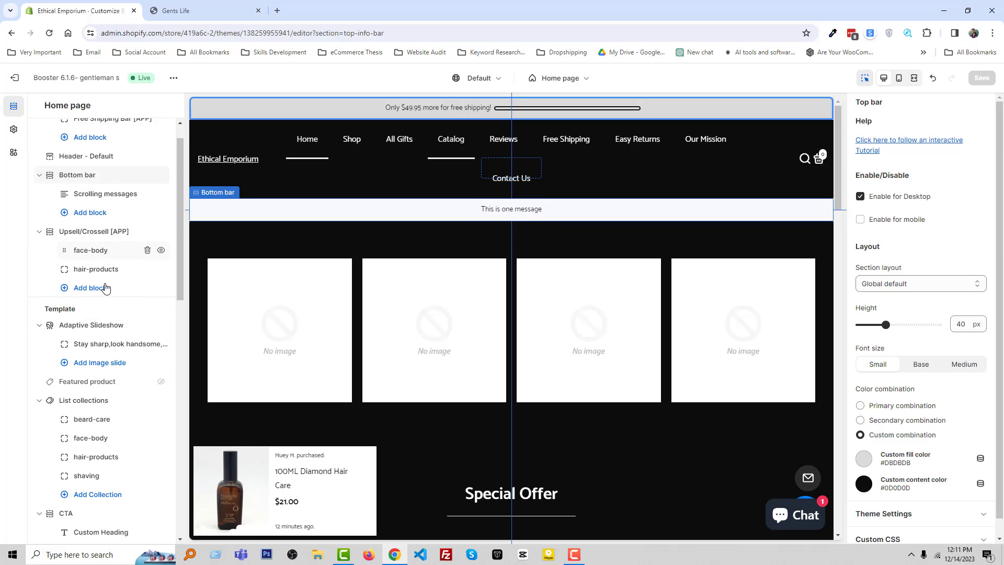
scroll(93, 318, down, 3)
scroll(79, 298, up, 15)
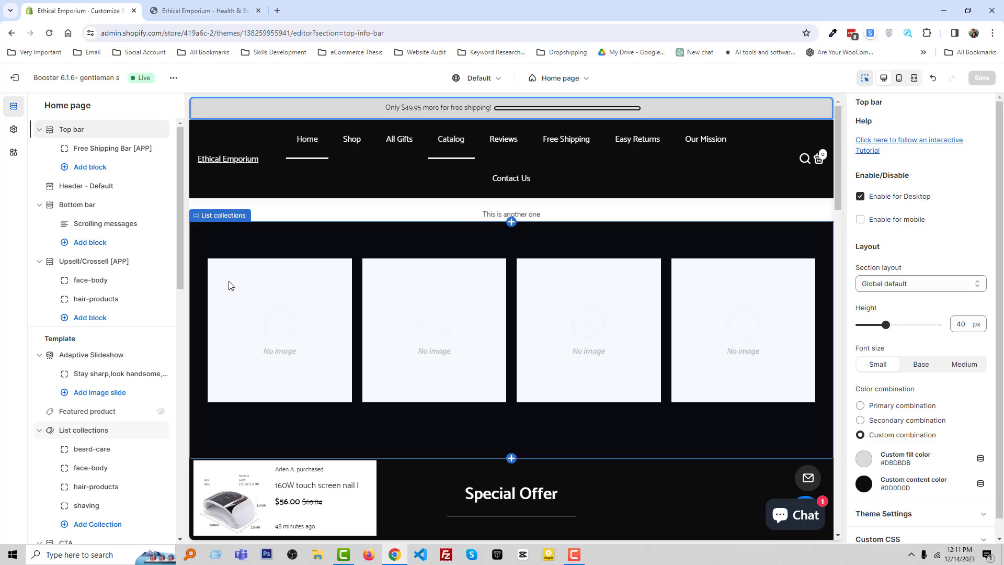